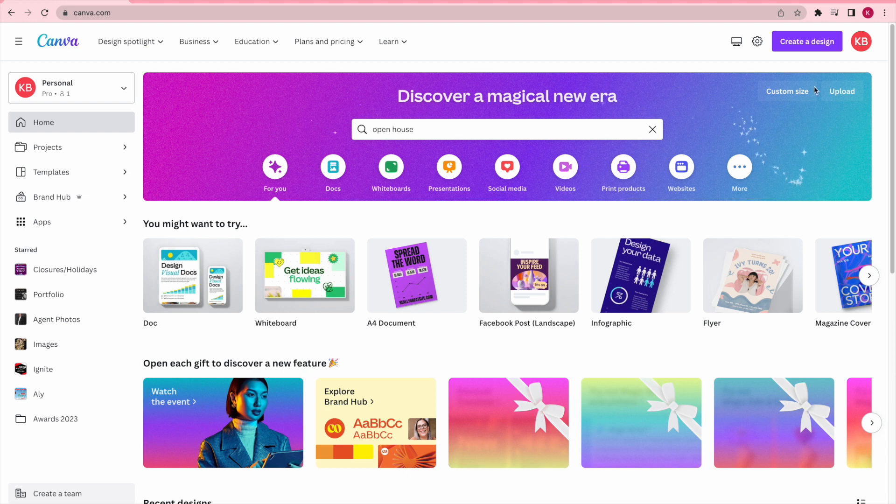
# Search the template library for open house flyers
pyautogui.click(791, 43)
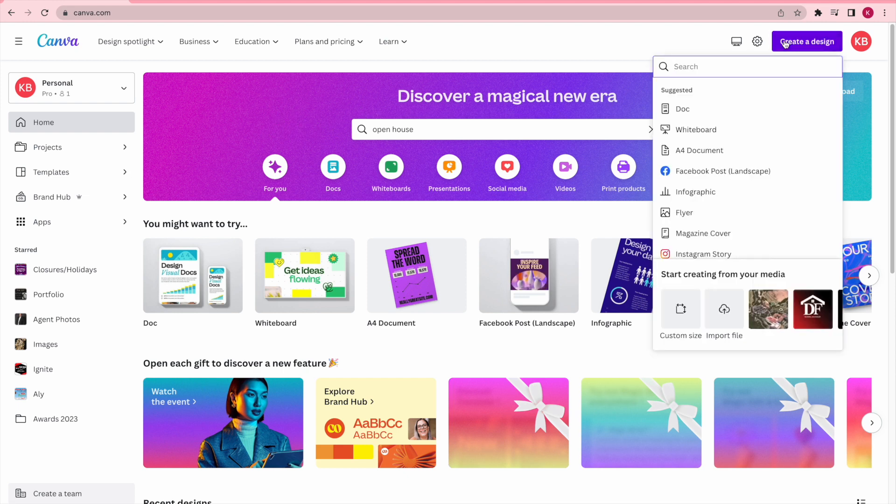
pyautogui.click(419, 130)
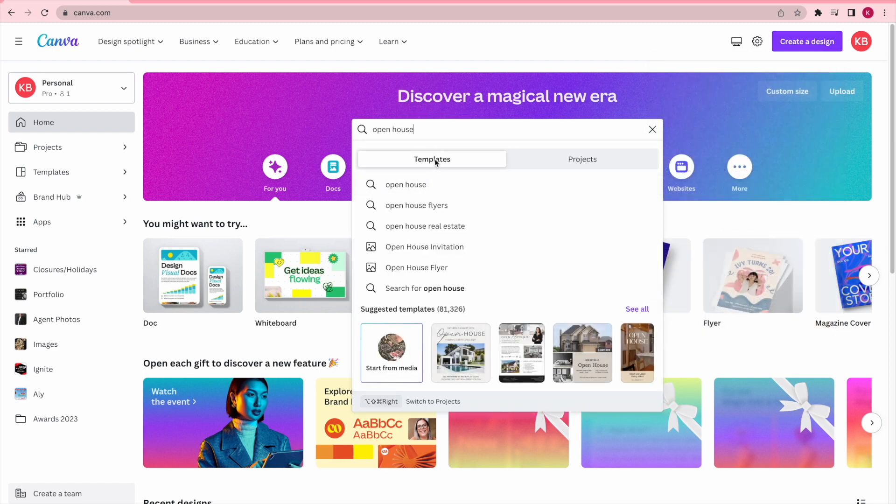
pyautogui.click(594, 161)
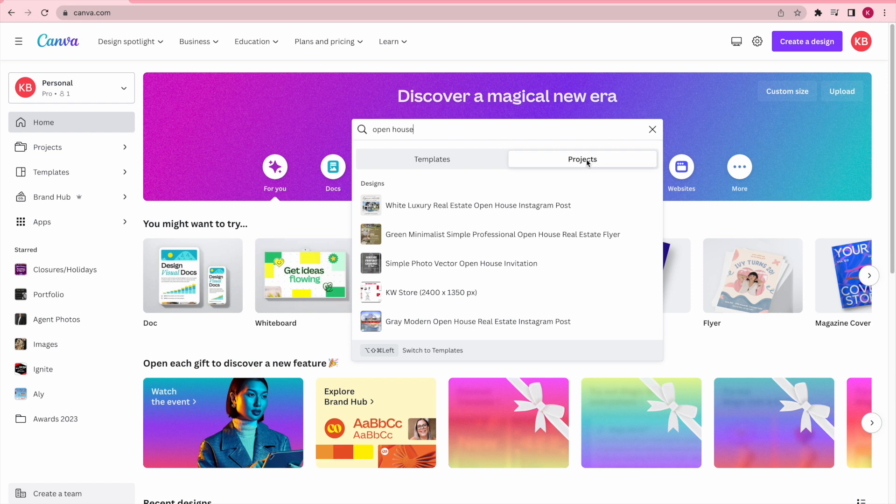
pyautogui.click(433, 161)
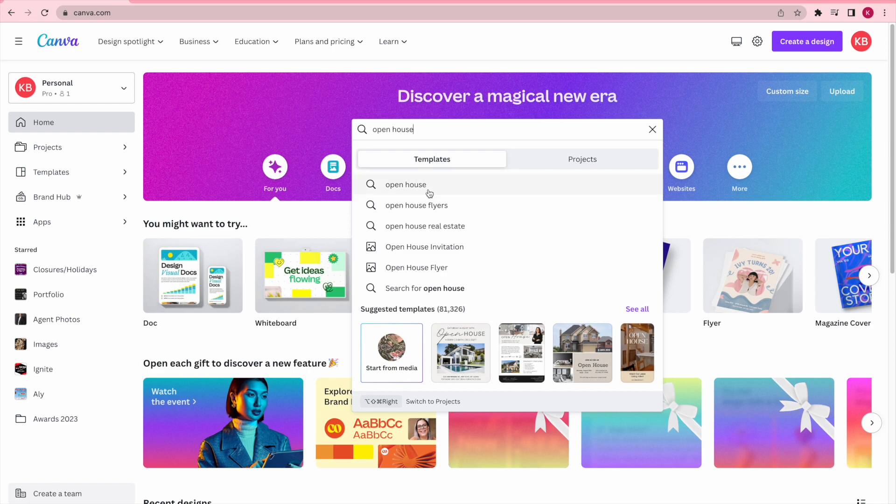
pyautogui.click(423, 206)
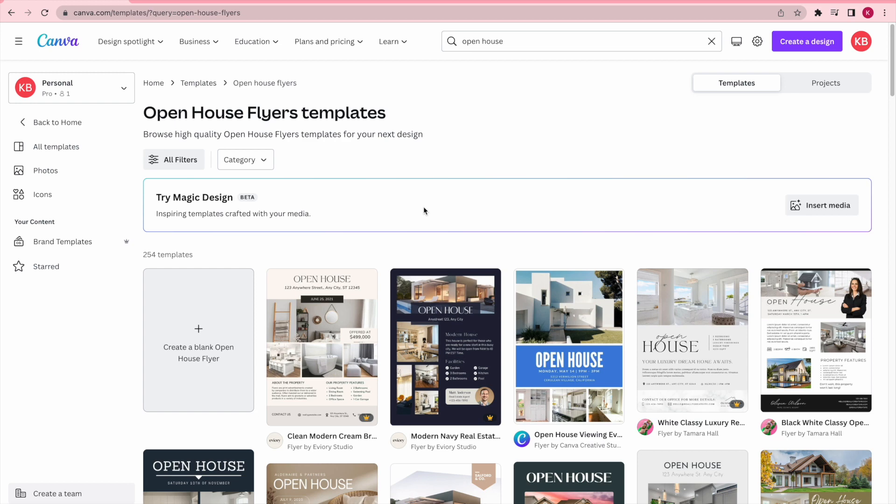
# Browse the open house flyer templates to compare their layouts and styles
pyautogui.scroll(-5, 424, 206)
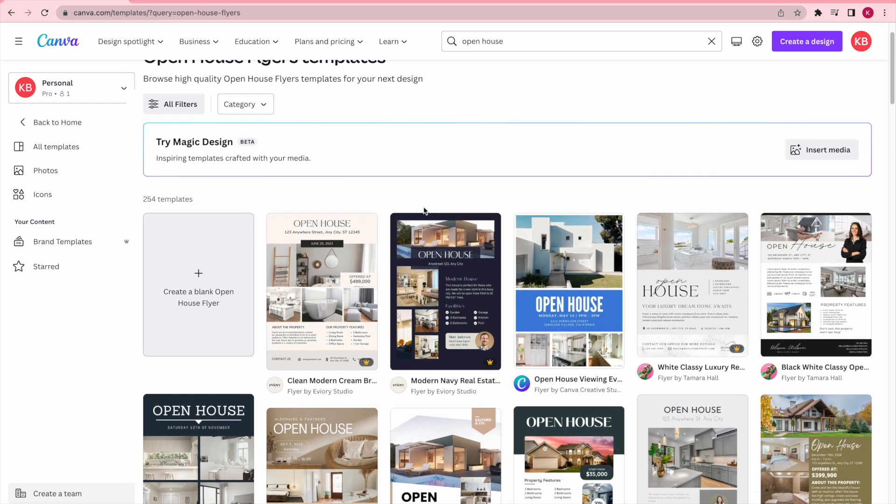
pyautogui.scroll(-1, 425, 212)
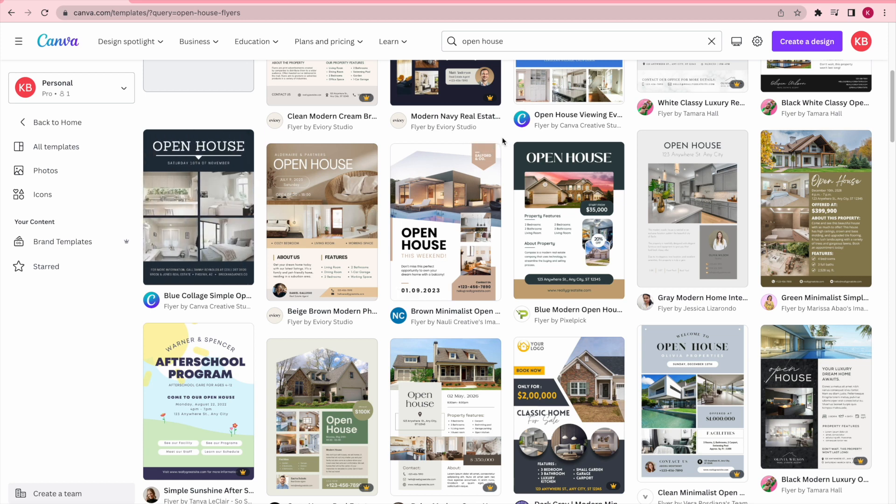
pyautogui.scroll(3, 502, 141)
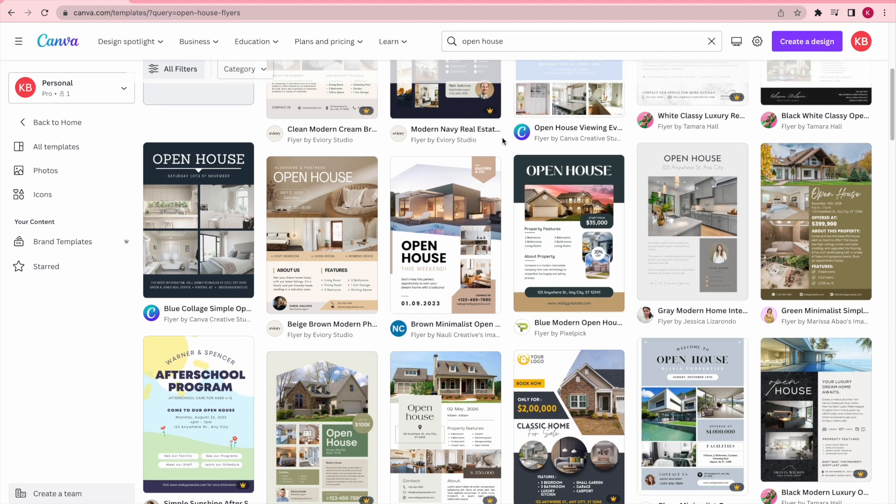
pyautogui.scroll(1, 503, 141)
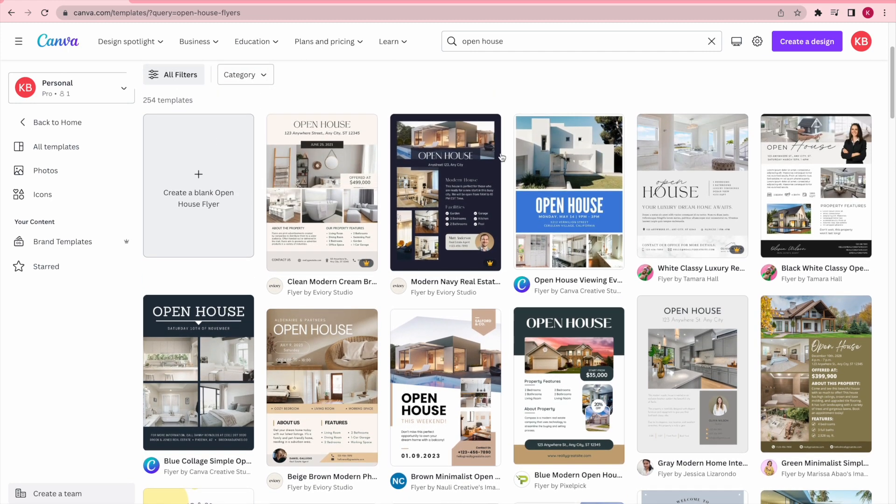
pyautogui.moveTo(490, 268)
pyautogui.scroll(-5, 508, 192)
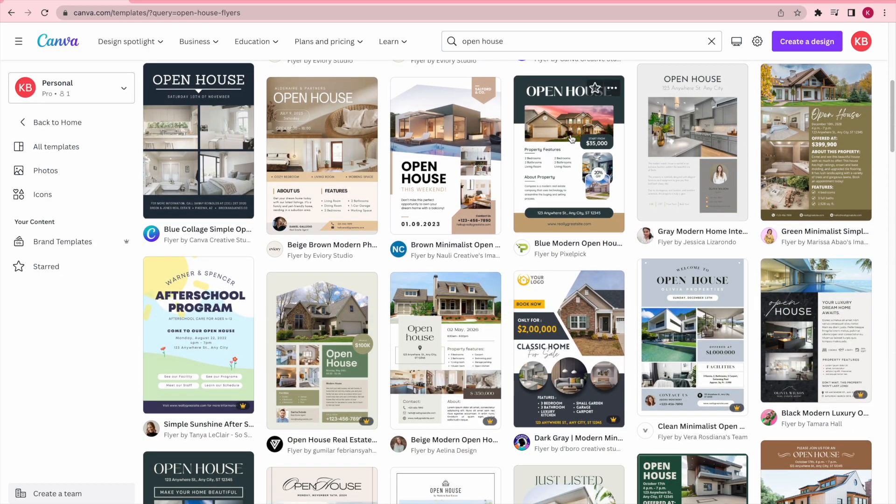
pyautogui.scroll(5, 571, 139)
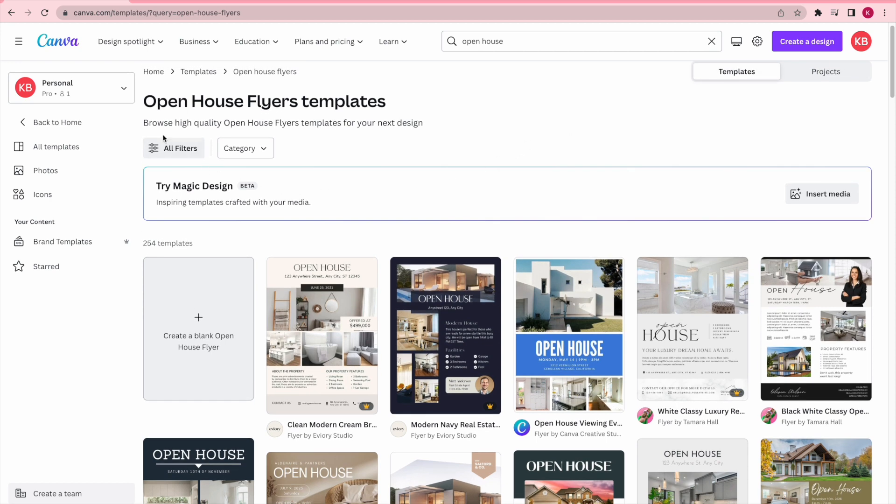
# Review the format, style and theme filters available for the open house flyer templates
pyautogui.click(173, 149)
pyautogui.click(70, 324)
pyautogui.scroll(-2, 77, 328)
pyautogui.scroll(-3, 77, 328)
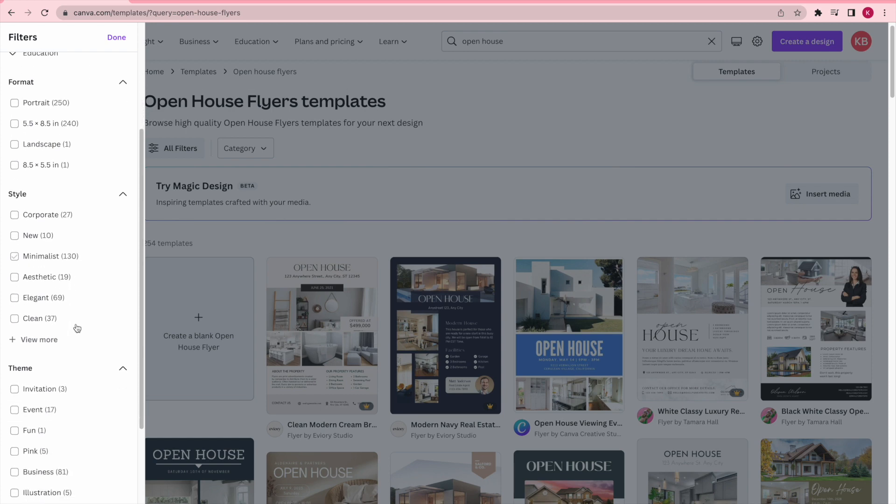
pyautogui.click(116, 43)
# Find the white Open House Real Estate Flyer template with the black-bordered farmhouse photo and open it for customizing
pyautogui.scroll(-3, 602, 283)
pyautogui.scroll(-1, 603, 286)
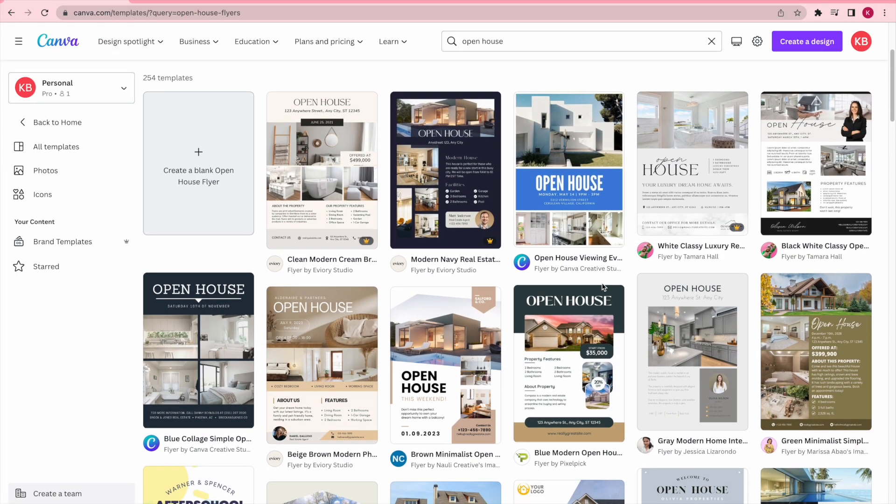
pyautogui.scroll(-2, 604, 287)
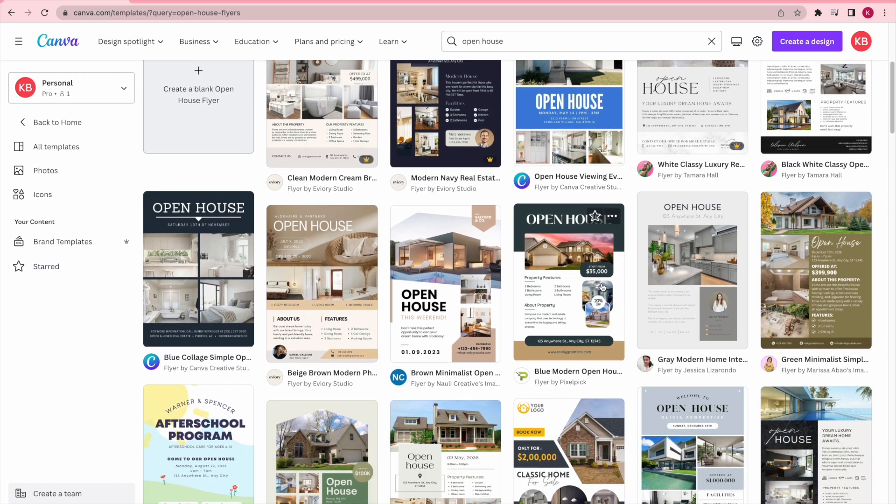
pyautogui.scroll(-6, 603, 287)
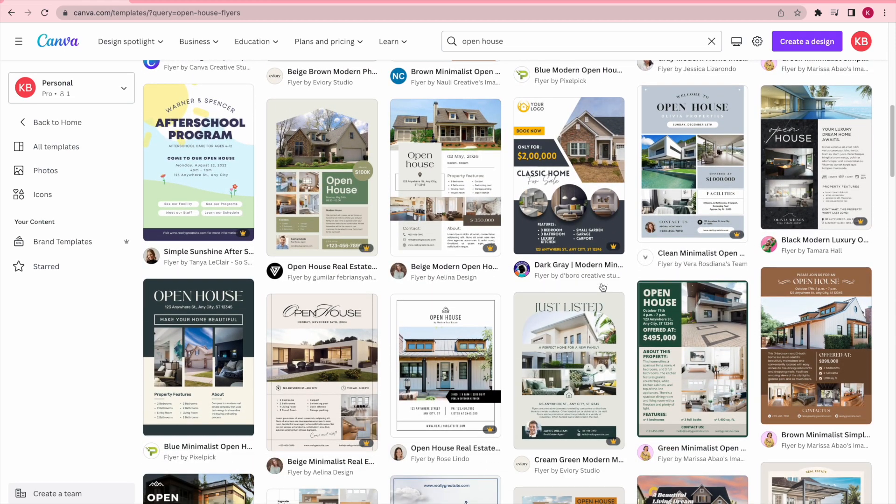
pyautogui.click(477, 354)
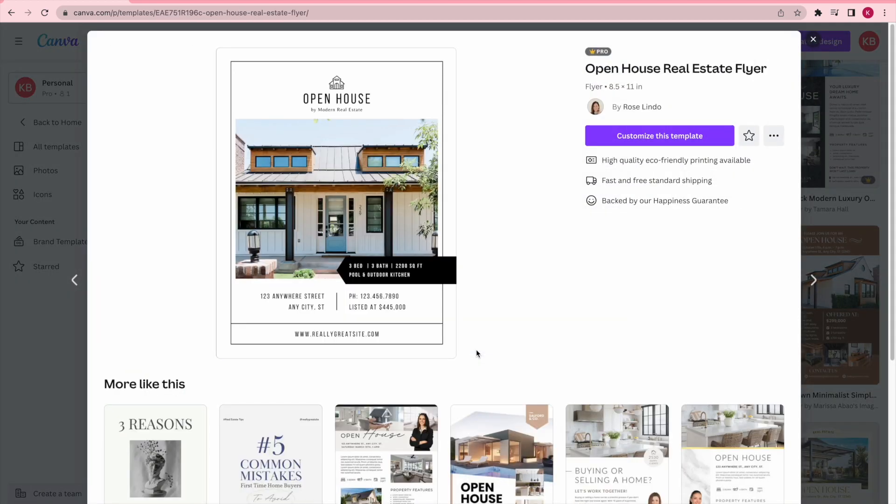
pyautogui.click(653, 135)
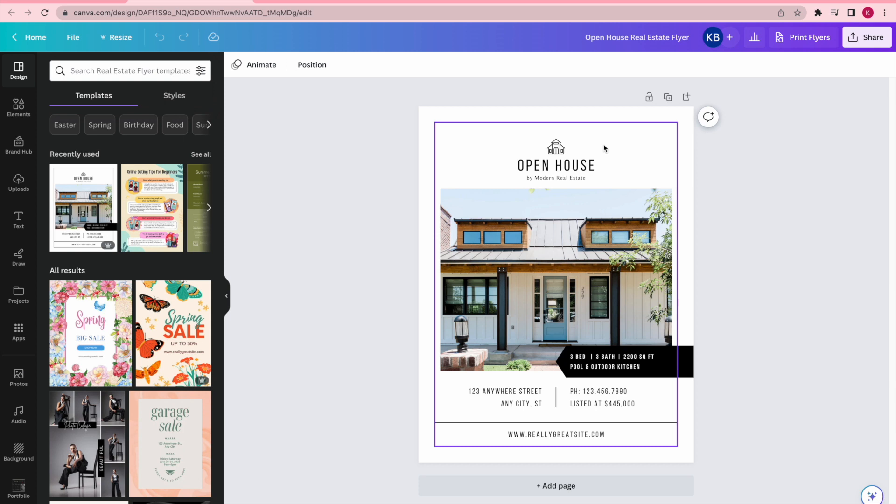
# Enlarge the house icon slightly and reposition it above the Open House heading, just left of centre
pyautogui.click(557, 149)
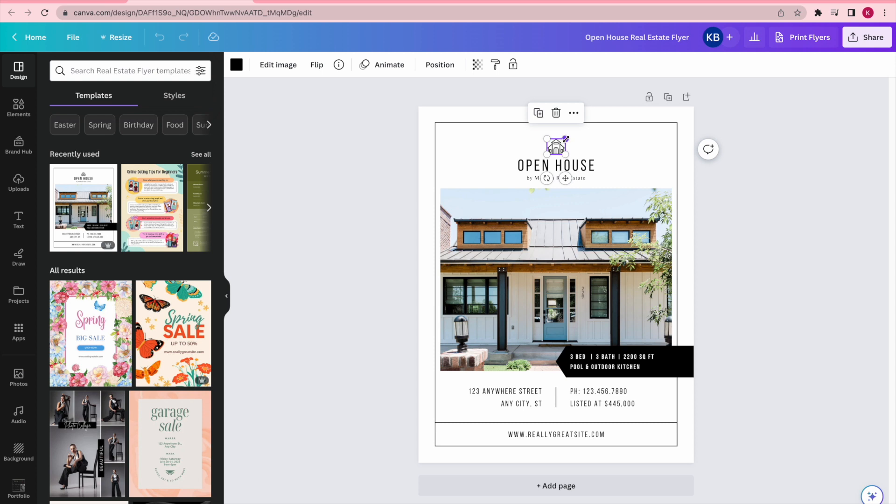
pyautogui.moveTo(566, 139)
pyautogui.mouseDown()
pyautogui.moveTo(596, 125)
pyautogui.moveTo(572, 137)
pyautogui.mouseUp()
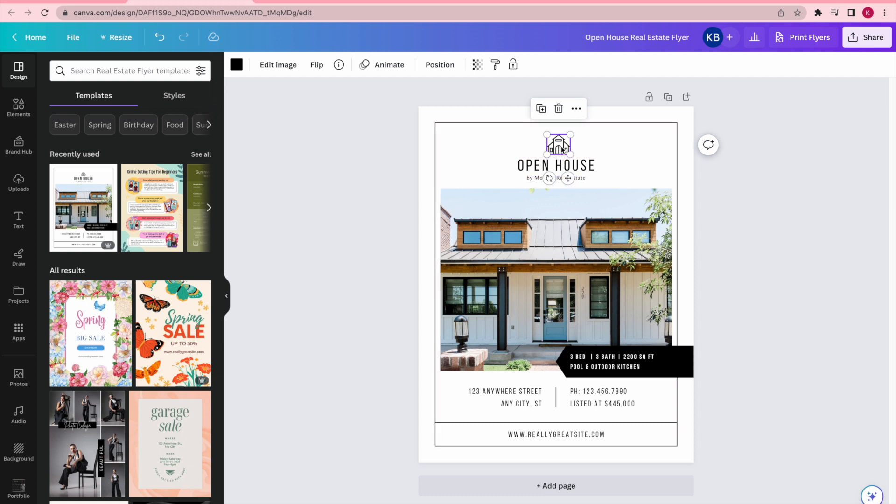
pyautogui.moveTo(564, 149)
pyautogui.mouseDown()
pyautogui.moveTo(532, 151)
pyautogui.moveTo(583, 153)
pyautogui.moveTo(529, 151)
pyautogui.moveTo(591, 127)
pyautogui.moveTo(562, 147)
pyautogui.moveTo(535, 147)
pyautogui.moveTo(557, 148)
pyautogui.mouseUp()
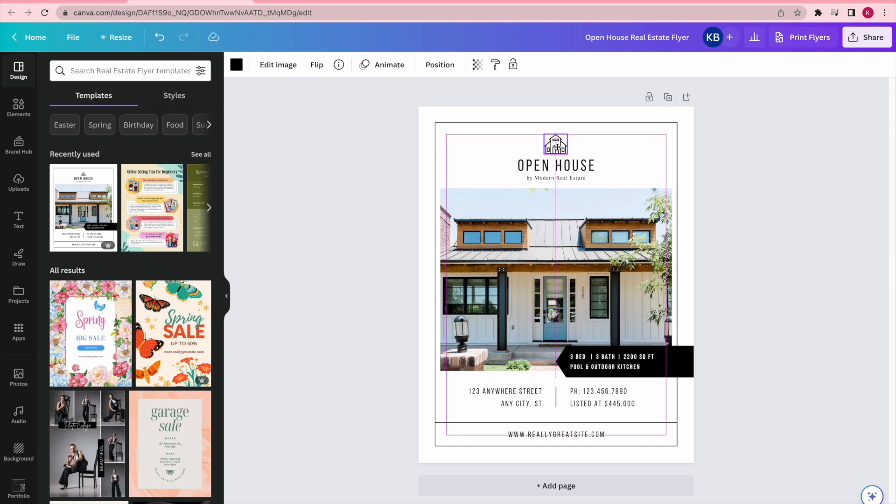
pyautogui.moveTo(558, 147); pyautogui.dragTo(558, 148)
pyautogui.moveTo(558, 147)
pyautogui.mouseDown()
pyautogui.moveTo(583, 148)
pyautogui.moveTo(546, 148)
pyautogui.moveTo(554, 147)
pyautogui.mouseUp()
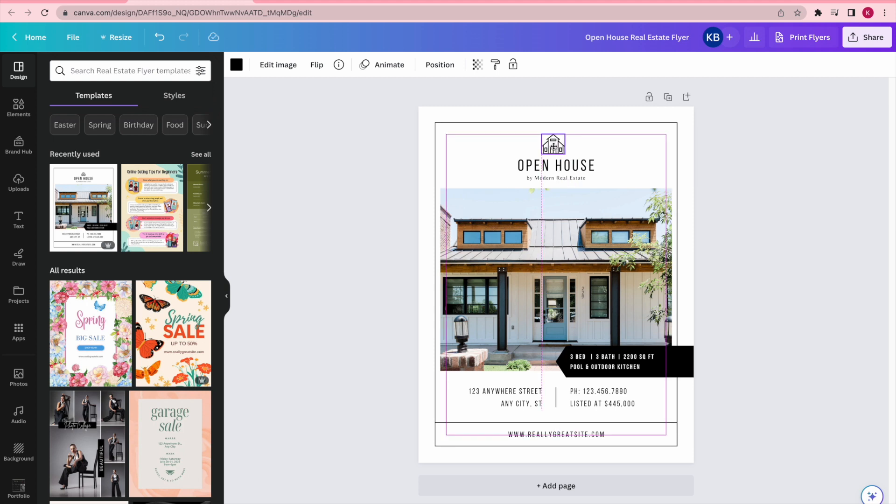
pyautogui.moveTo(555, 146); pyautogui.dragTo(557, 146)
pyautogui.moveTo(557, 146); pyautogui.dragTo(556, 148)
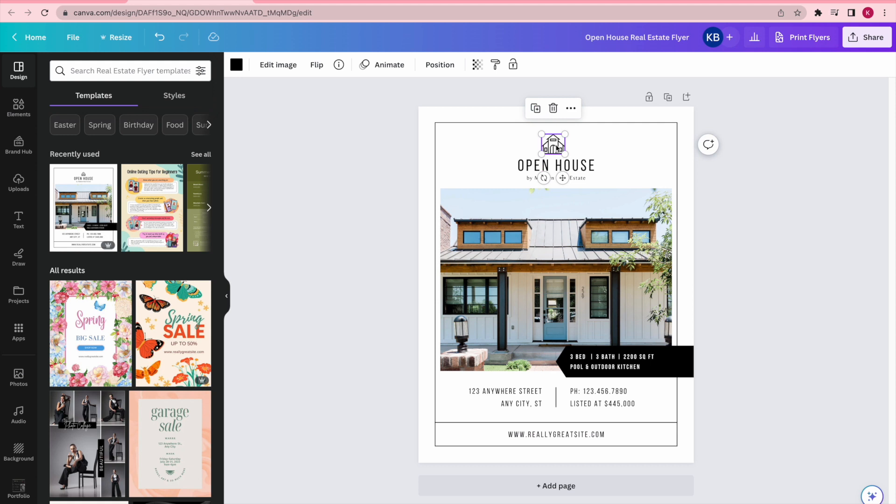
# Scale the Open House heading up to size 36.4 and change its font to Lemon Tuesday
pyautogui.click(530, 169)
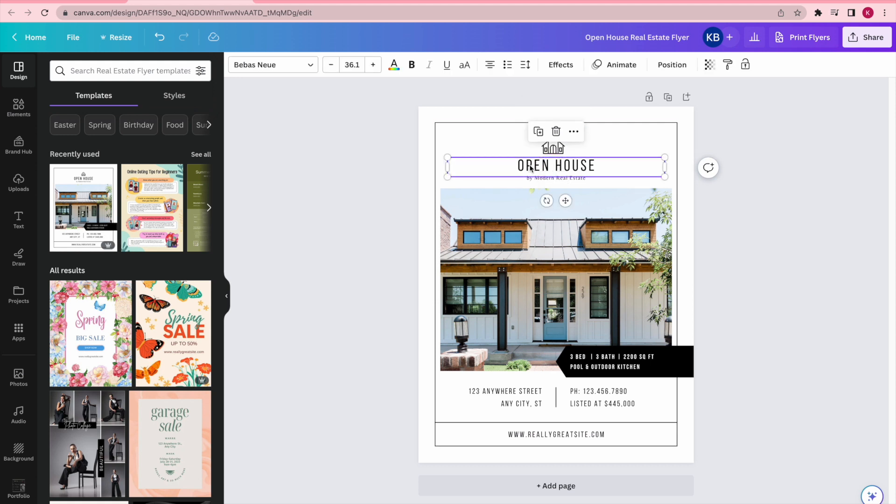
pyautogui.moveTo(665, 157)
pyautogui.mouseDown()
pyautogui.moveTo(723, 127)
pyautogui.moveTo(658, 132)
pyautogui.moveTo(666, 157)
pyautogui.mouseUp()
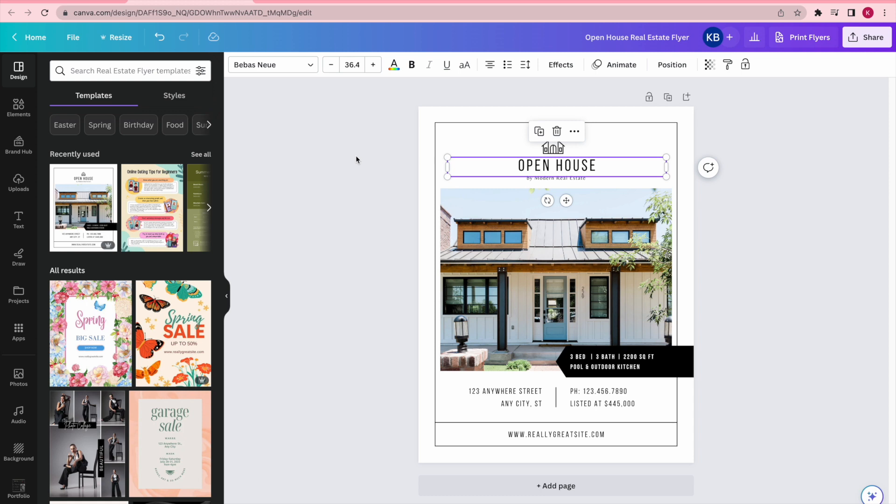
pyautogui.click(268, 69)
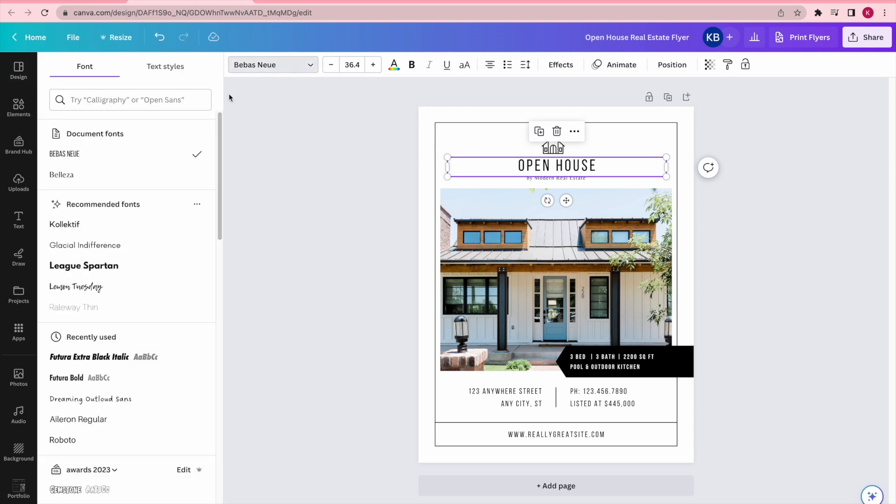
pyautogui.click(126, 288)
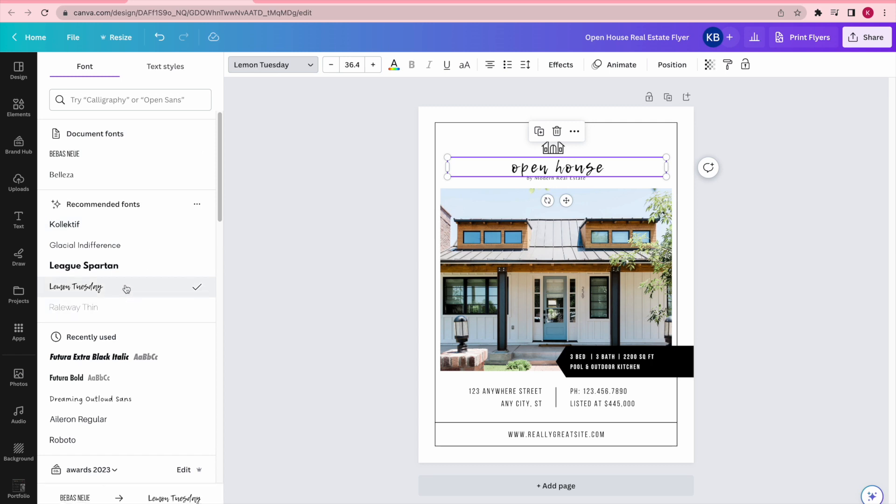
# Adjust the Open House heading's font size up and down, ending at 35.4
pyautogui.click(373, 65)
pyautogui.click(373, 65)
pyautogui.click(373, 66)
pyautogui.click(332, 66)
pyautogui.click(332, 67)
pyautogui.click(332, 66)
pyautogui.click(332, 66)
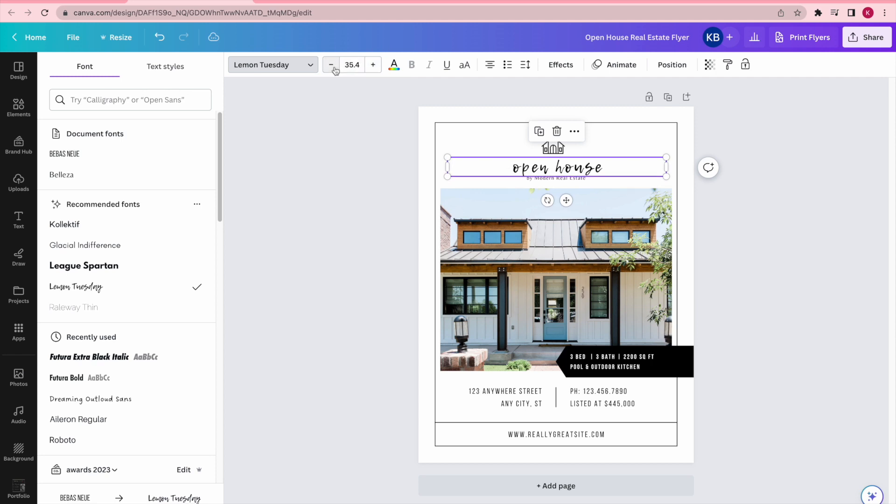
# Recolor the Open House heading with the grey photo color #838c8f and view the custom color picker
pyautogui.click(394, 66)
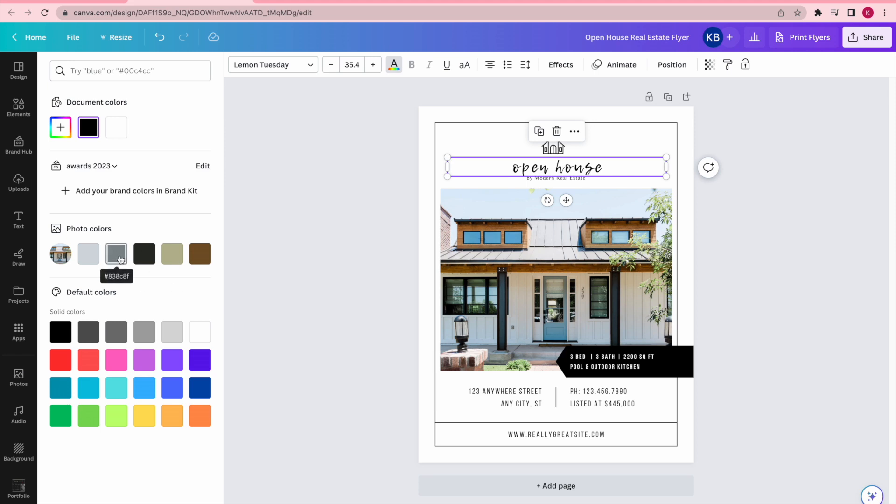
pyautogui.click(116, 257)
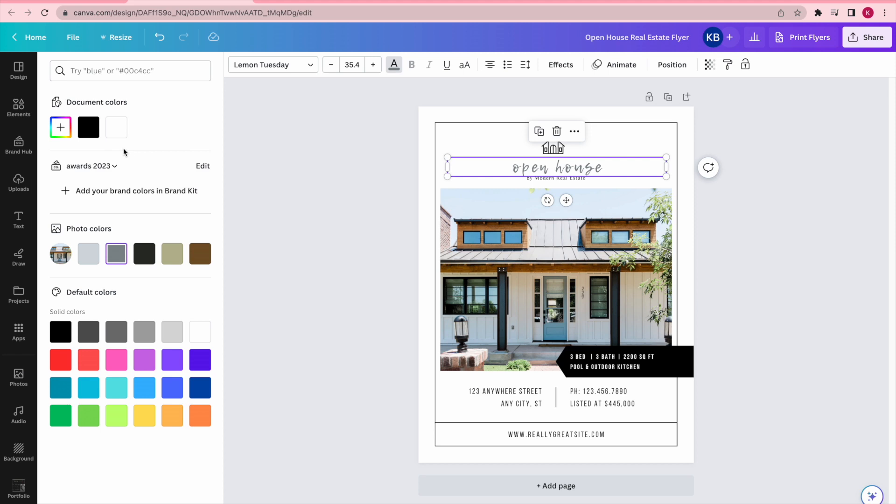
pyautogui.click(61, 128)
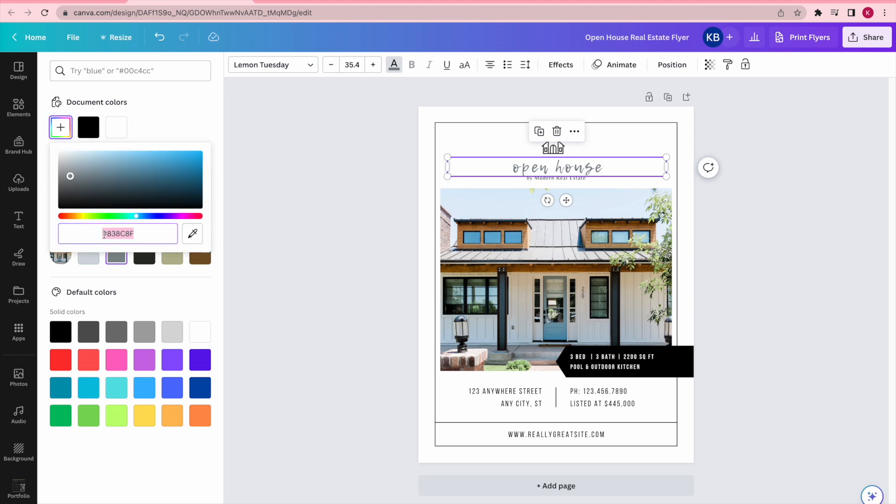
pyautogui.click(162, 113)
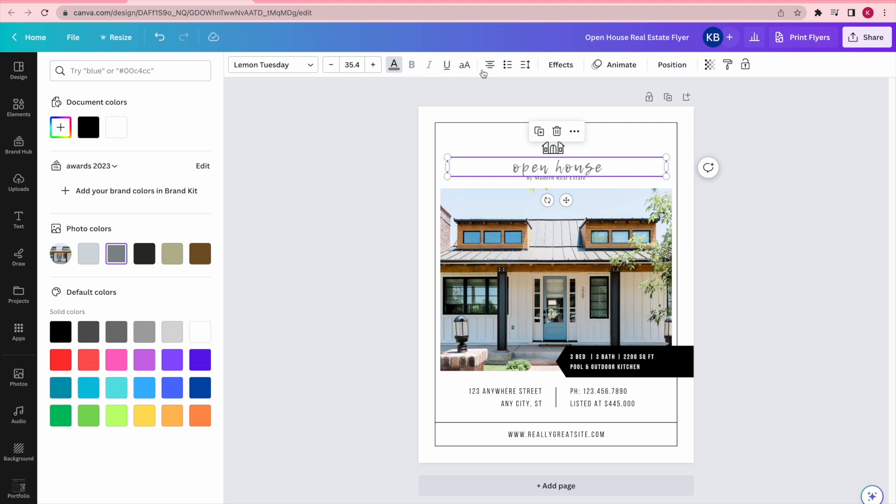
# Try other text alignments on the Open House heading and return it to centred
pyautogui.click(490, 69)
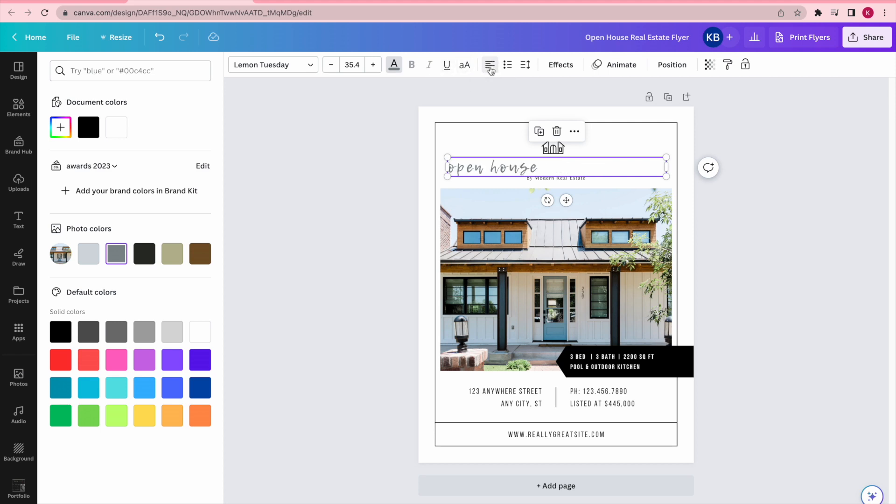
pyautogui.click(490, 69)
pyautogui.click(491, 69)
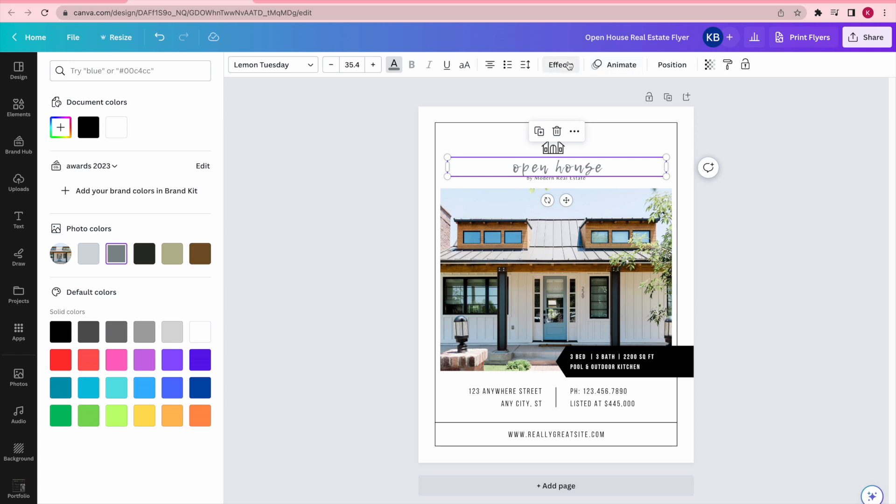
# Apply the Neon effect to the Open House heading
pyautogui.click(561, 64)
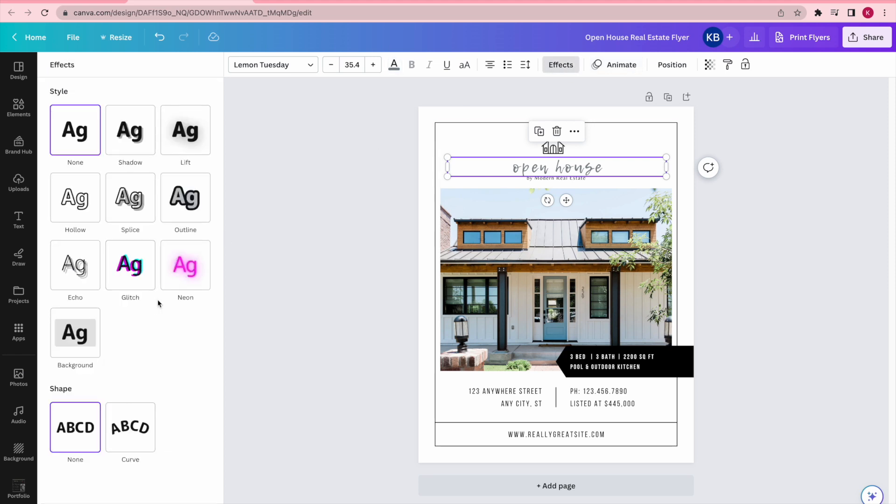
pyautogui.click(190, 270)
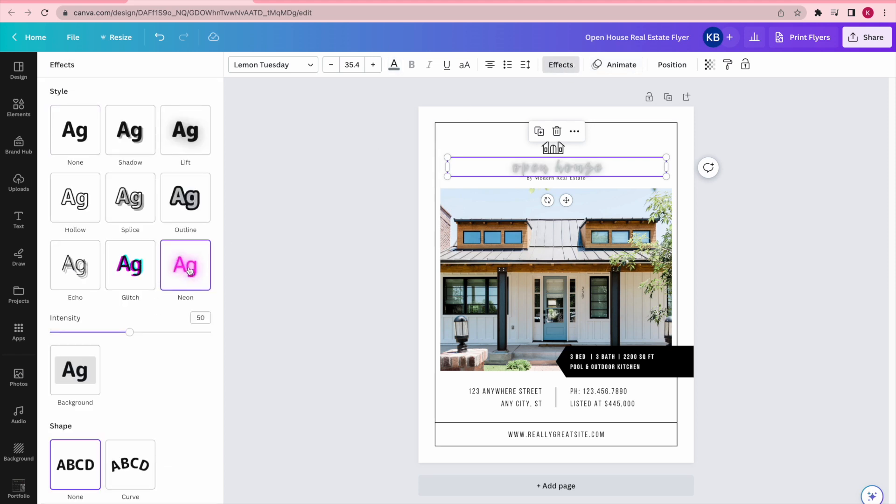
# Switch the Open House heading's text effect to Outline and give the heading the Breathe animation
pyautogui.click(134, 268)
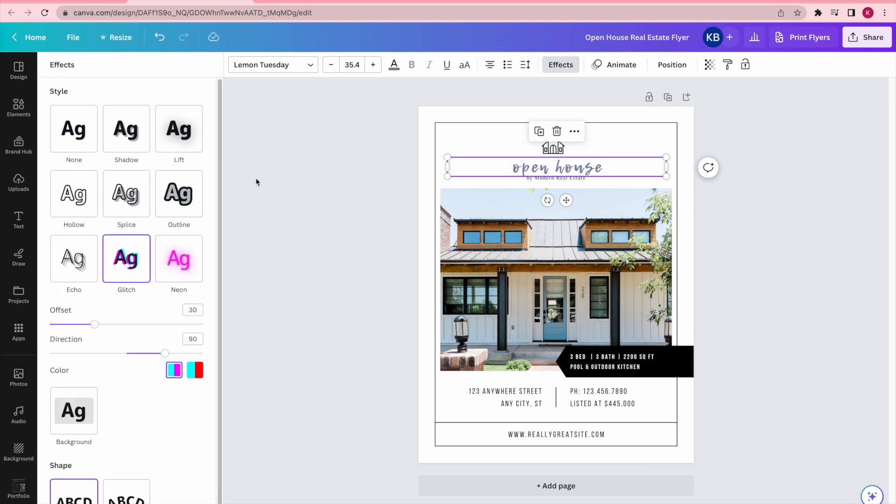
pyautogui.click(178, 198)
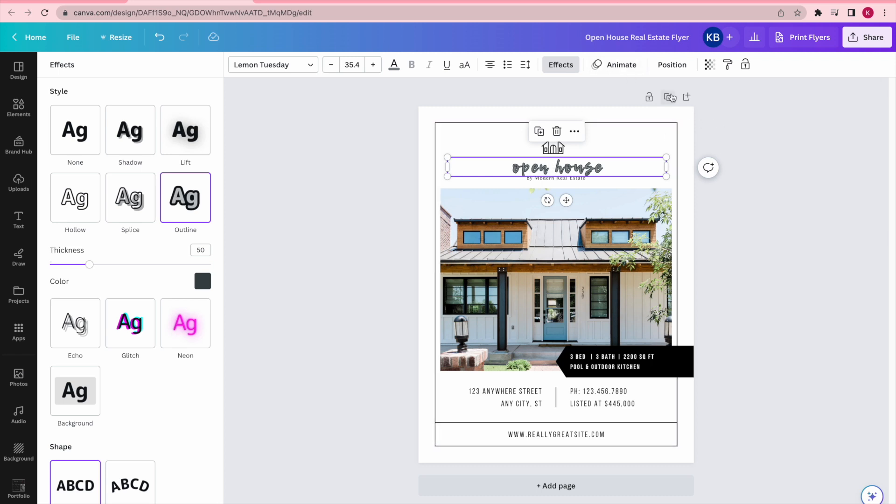
pyautogui.click(616, 71)
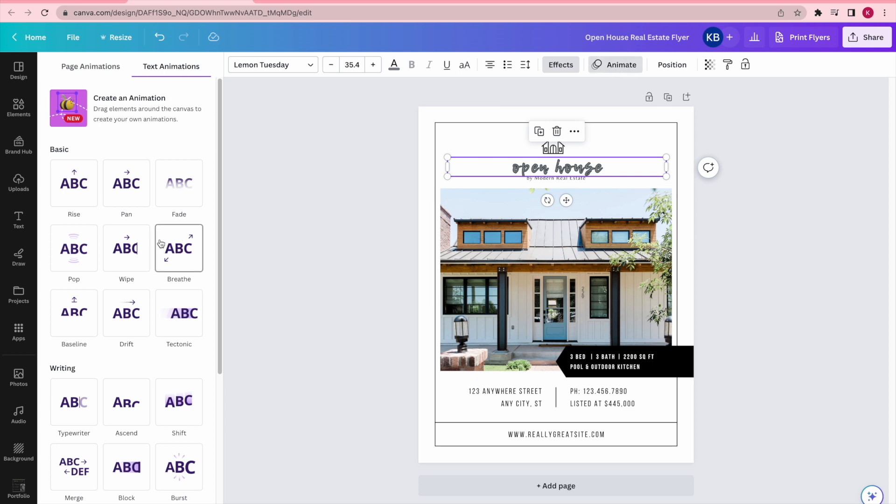
pyautogui.click(176, 254)
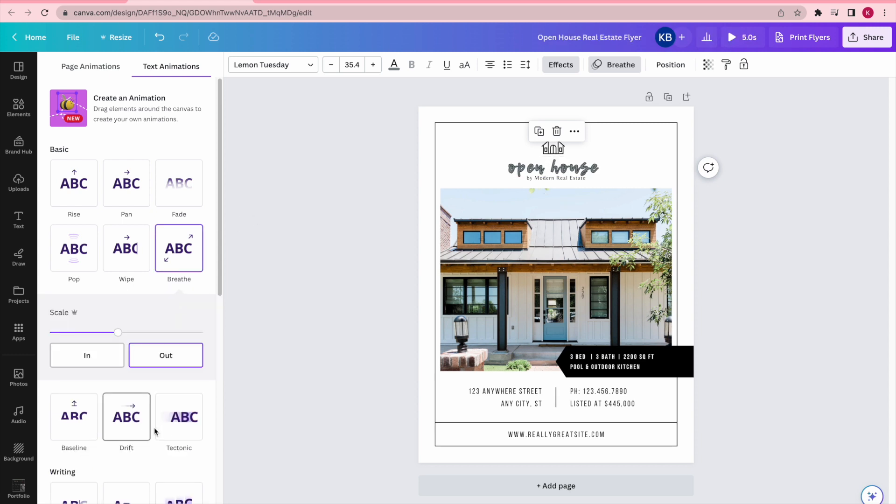
pyautogui.click(309, 260)
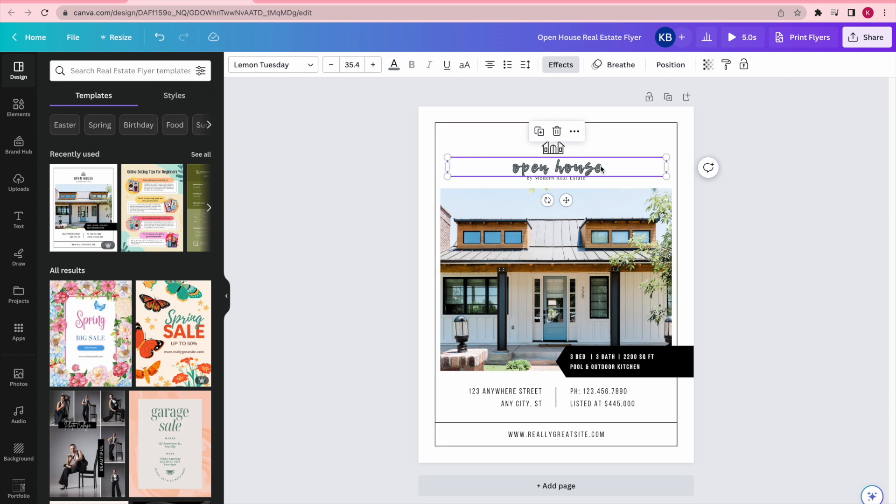
# Move the Open House heading down onto the sky area of the house photo
pyautogui.moveTo(610, 165); pyautogui.dragTo(613, 166)
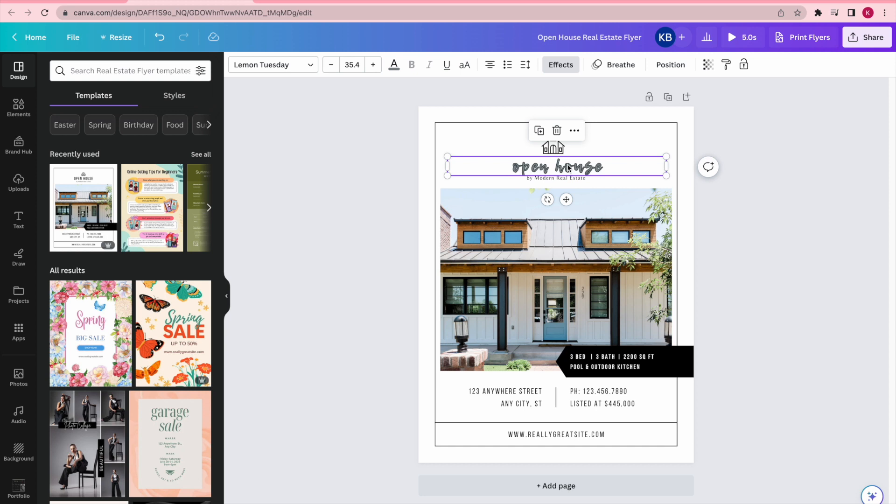
pyautogui.moveTo(568, 167); pyautogui.dragTo(566, 204)
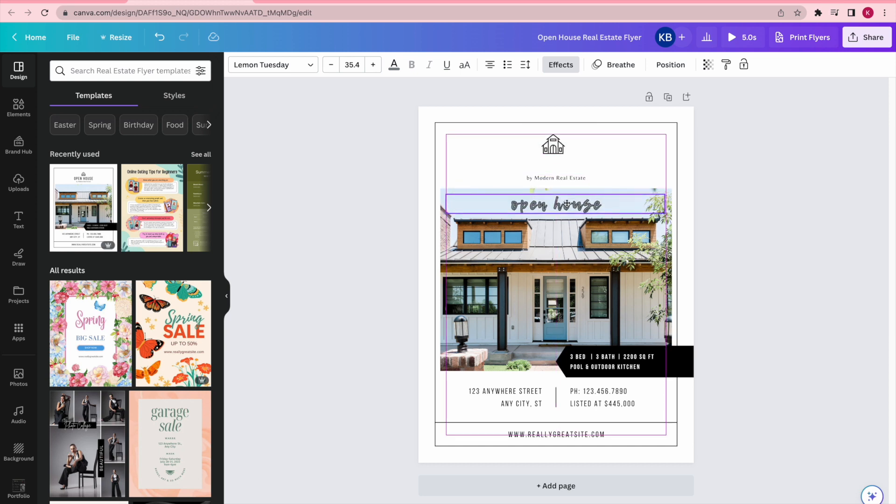
pyautogui.moveTo(567, 204); pyautogui.dragTo(567, 204)
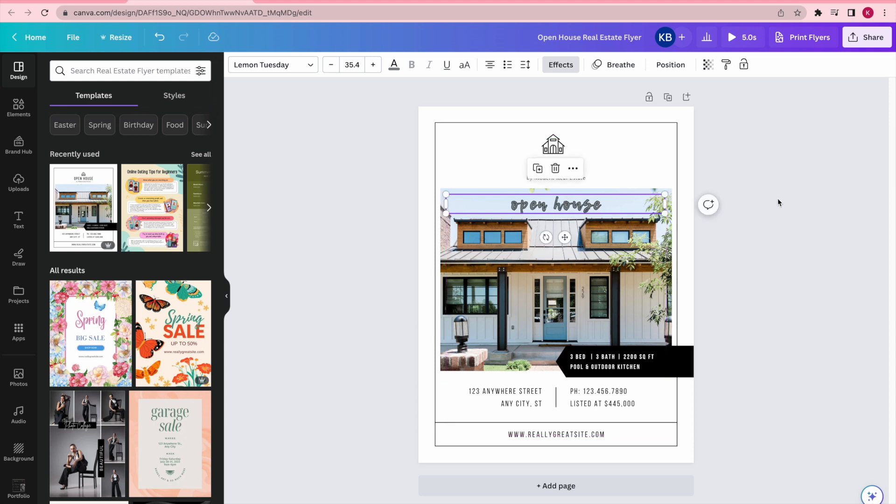
# Try sending the black banner shape backward behind the photo and bring it forward again each time
pyautogui.click(686, 359)
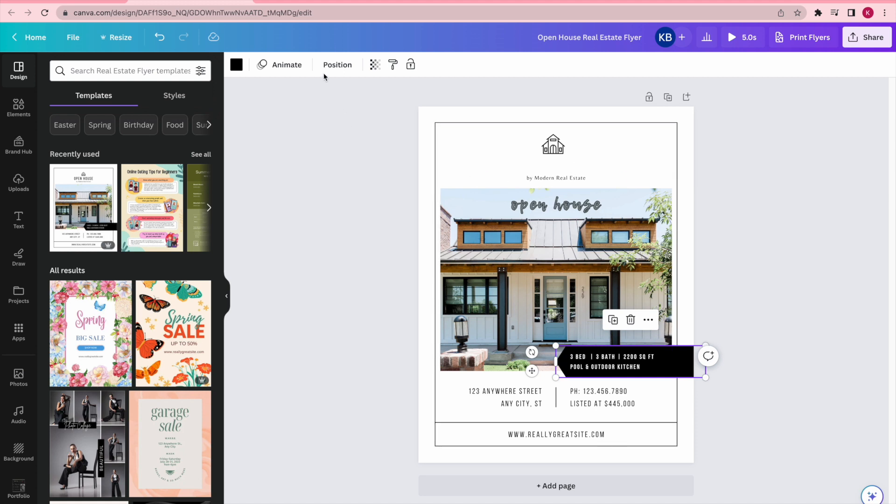
pyautogui.click(335, 67)
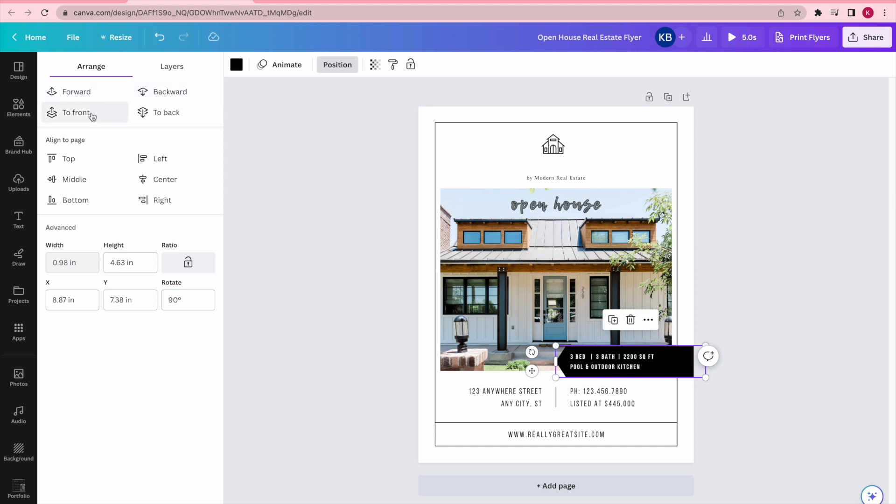
pyautogui.click(158, 96)
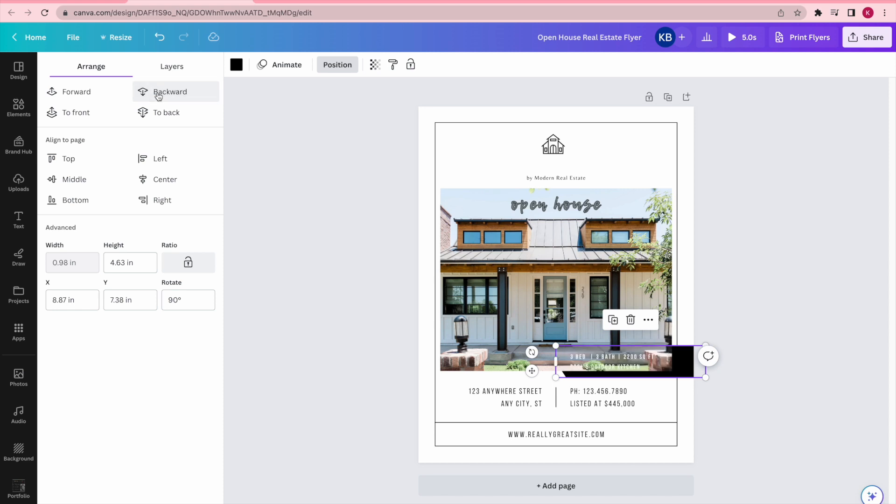
pyautogui.click(69, 95)
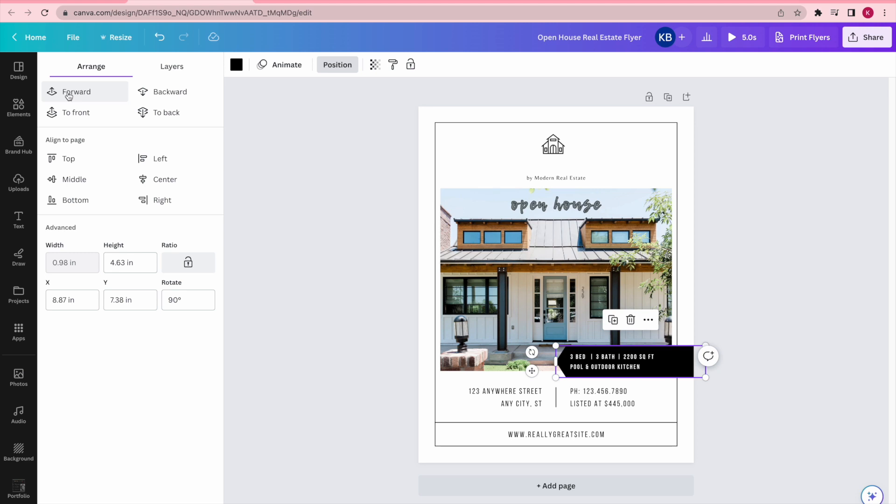
pyautogui.click(177, 93)
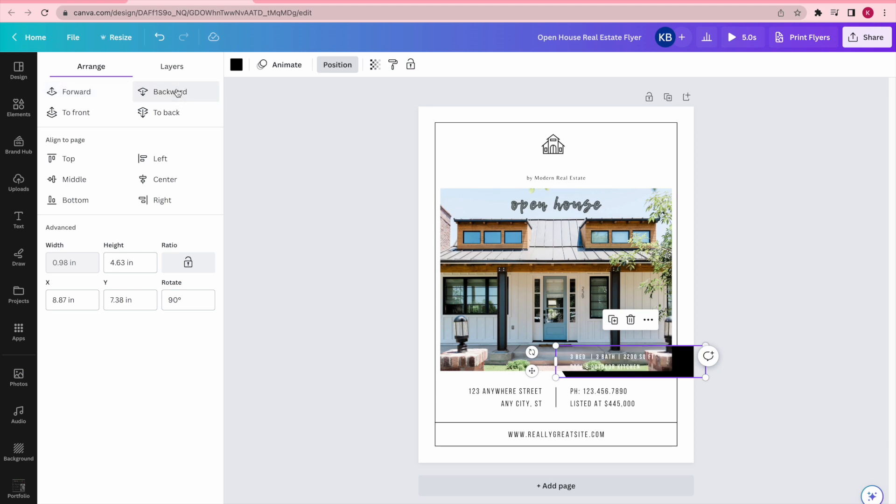
pyautogui.click(97, 95)
pyautogui.click(155, 96)
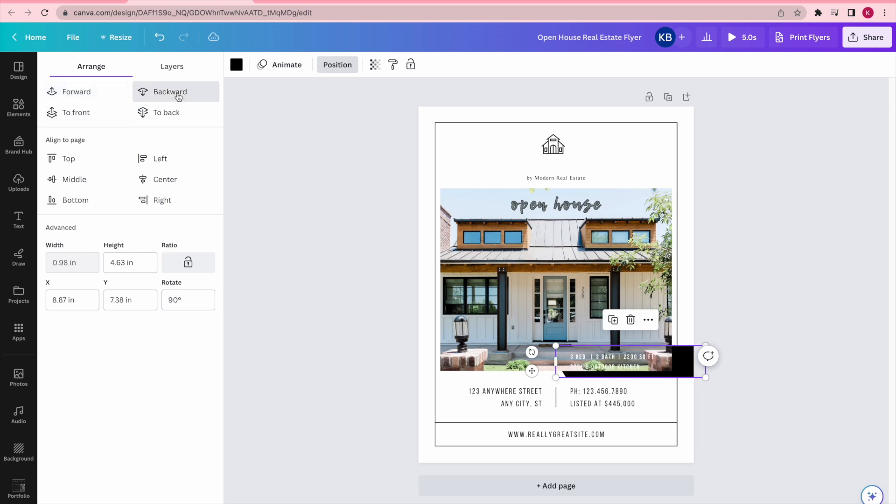
pyautogui.click(91, 97)
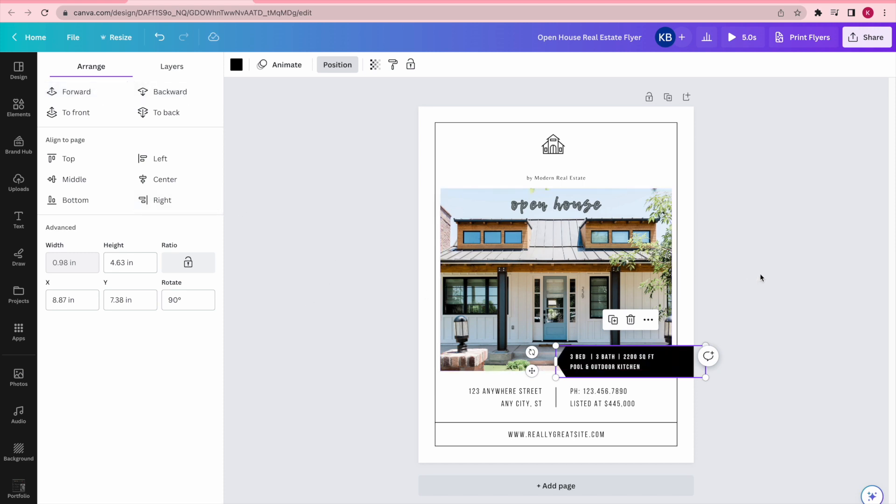
# Replace the "by Modern Real Estate" subtitle text with "Listed By"
pyautogui.doubleClick(559, 178)
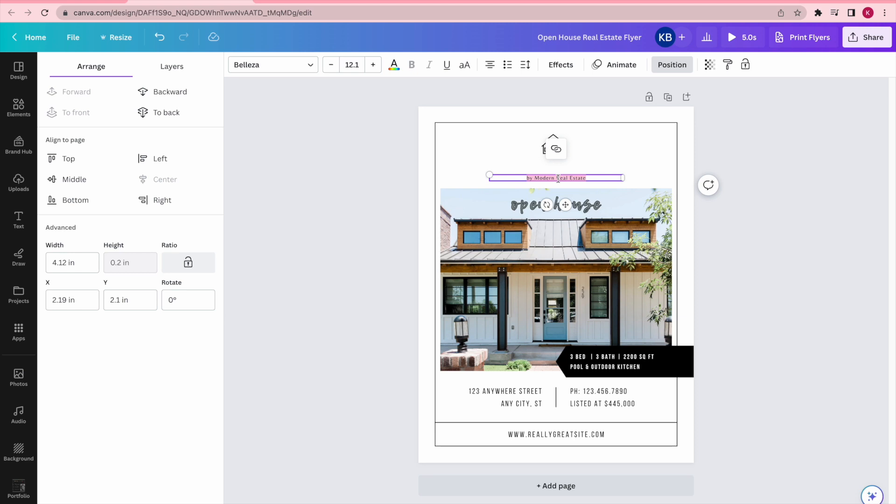
pyautogui.press('BackSpace')
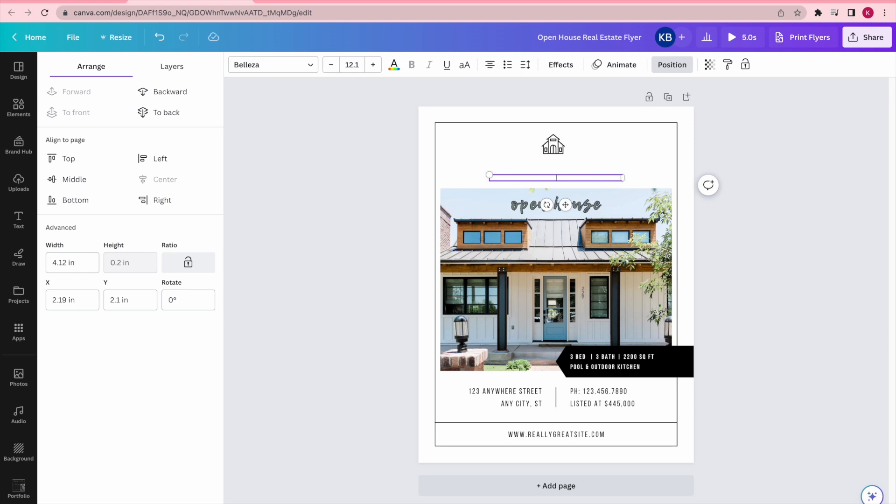
pyautogui.write('Listed By')
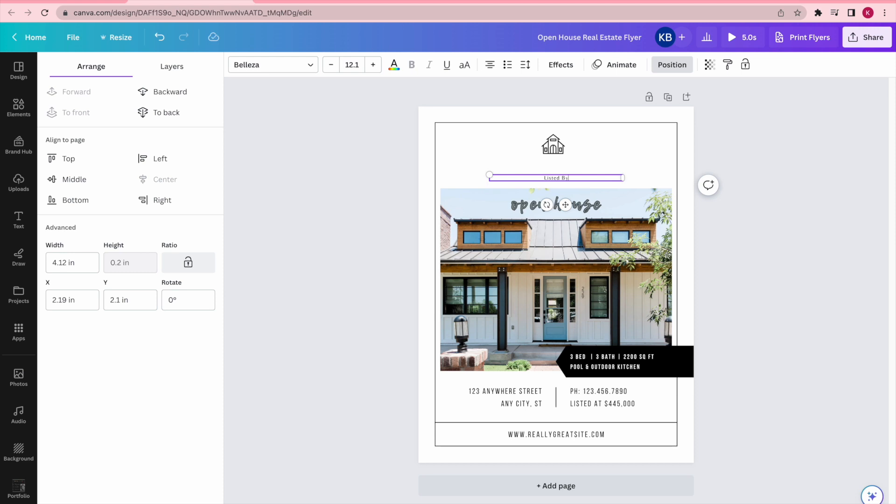
# Remove the line break before "Any City, ST" in the address text and resize its box to about 2.95 in wide
pyautogui.click(513, 400)
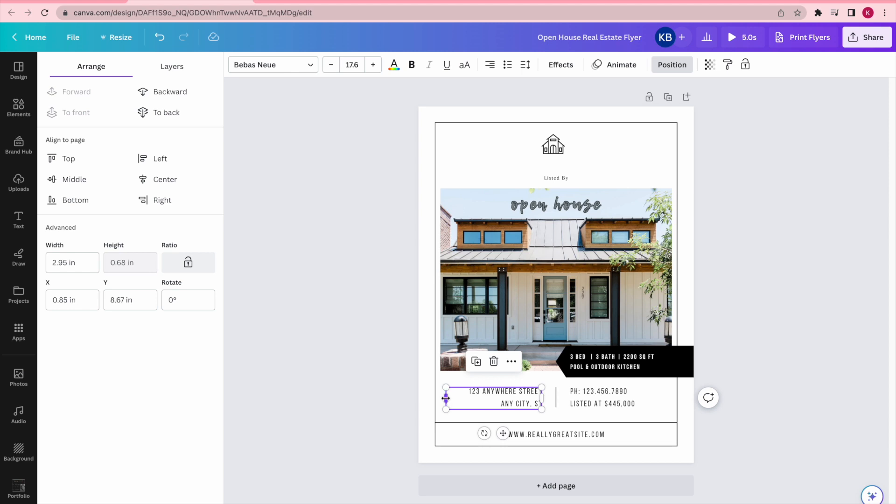
pyautogui.moveTo(443, 399)
pyautogui.mouseDown()
pyautogui.moveTo(324, 398)
pyautogui.moveTo(461, 399)
pyautogui.mouseUp()
pyautogui.click(500, 407)
pyautogui.click(499, 403)
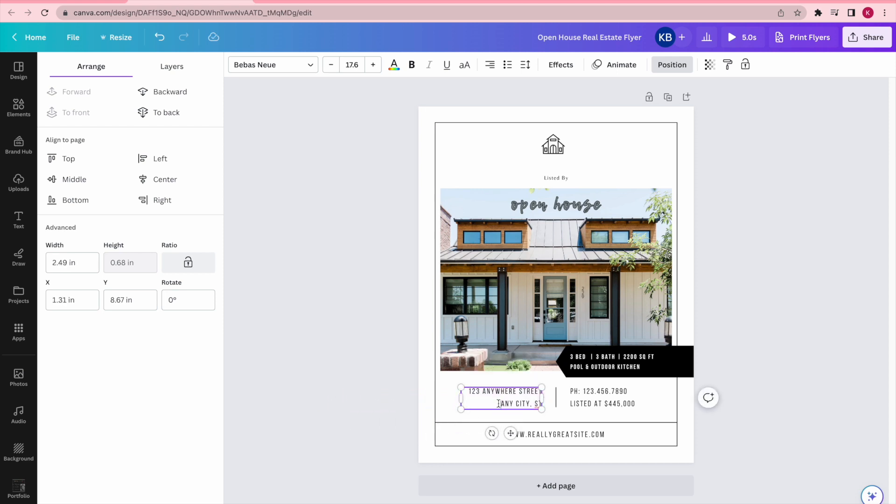
pyautogui.press('BackSpace')
pyautogui.press('Return')
pyautogui.moveTo(461, 398)
pyautogui.mouseDown()
pyautogui.moveTo(403, 403)
pyautogui.moveTo(477, 394)
pyautogui.moveTo(440, 398)
pyautogui.moveTo(410, 376)
pyautogui.moveTo(446, 389)
pyautogui.mouseUp()
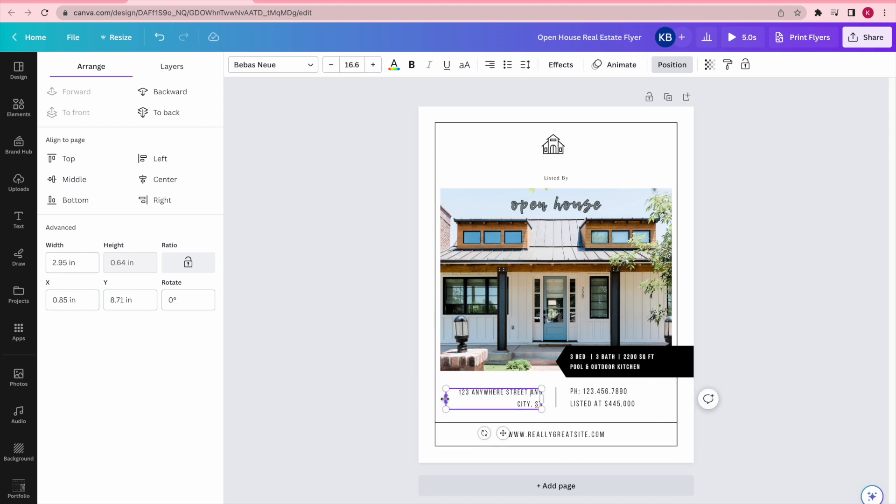
pyautogui.moveTo(447, 401)
pyautogui.mouseDown()
pyautogui.moveTo(386, 402)
pyautogui.moveTo(444, 398)
pyautogui.mouseUp()
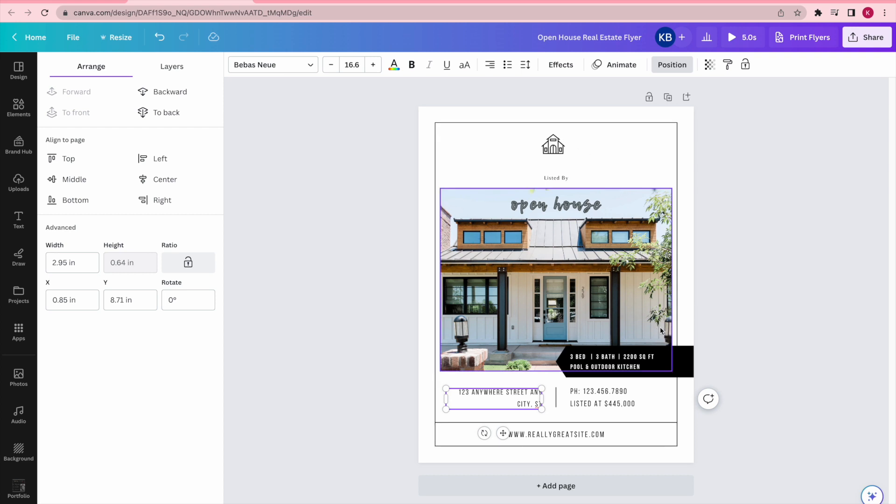
# Set the black banner shape's transparency to 76 and deselect it
pyautogui.click(684, 363)
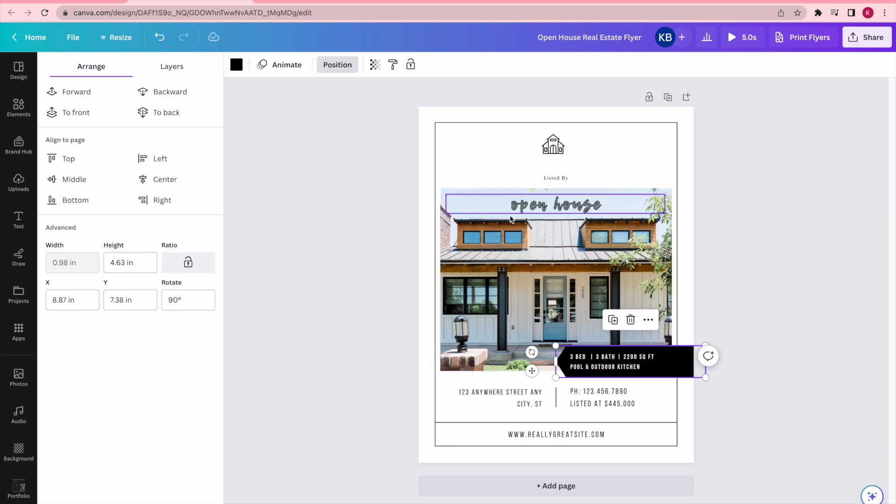
pyautogui.click(376, 65)
pyautogui.moveTo(376, 111); pyautogui.dragTo(353, 119)
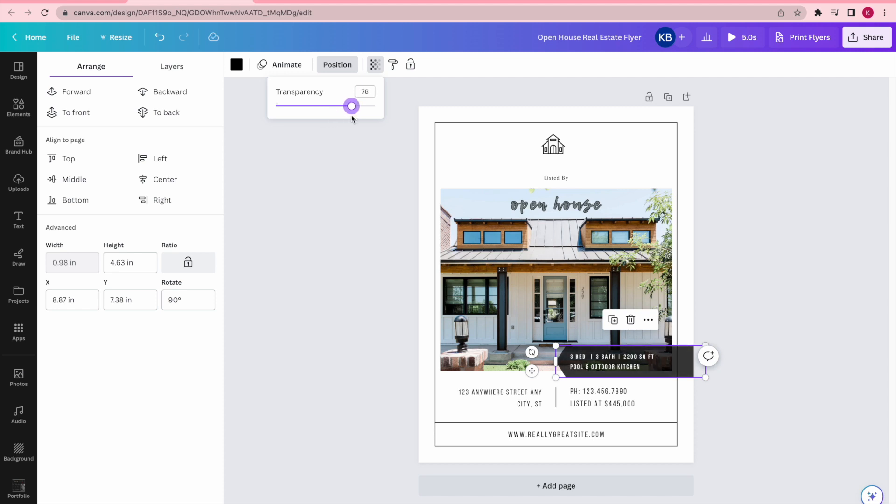
pyautogui.click(342, 265)
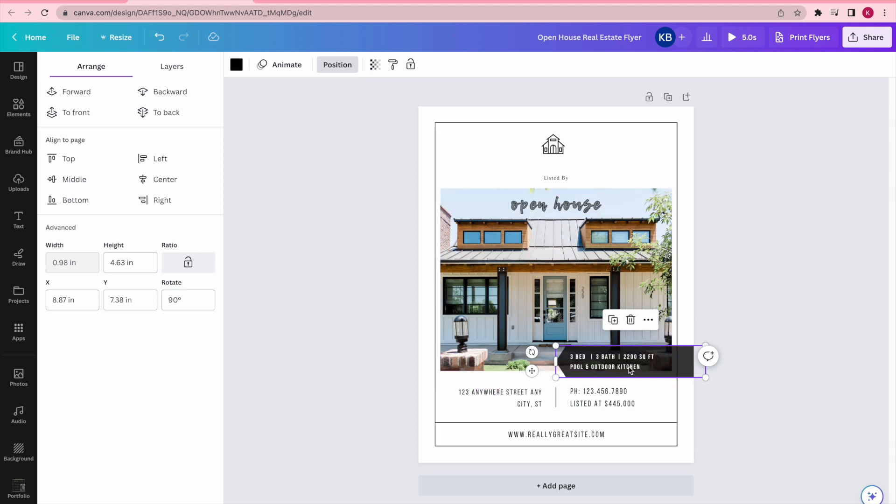
pyautogui.click(735, 286)
pyautogui.click(735, 286)
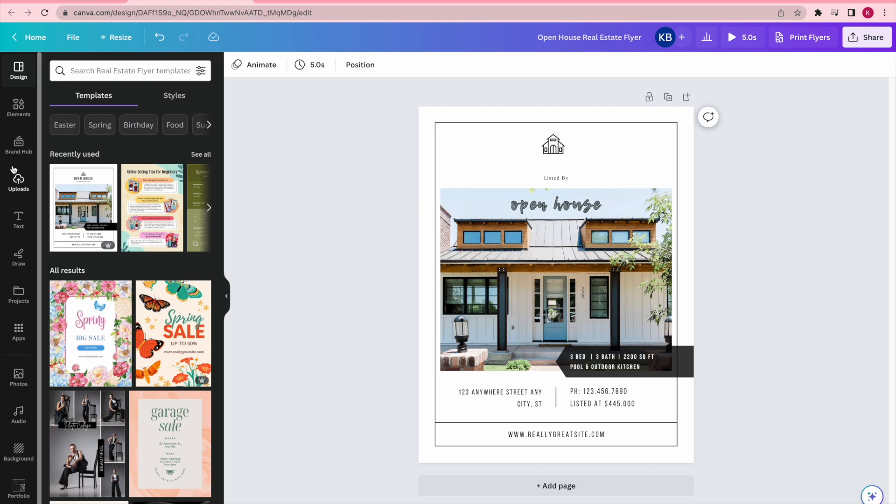
# Look through the categories of the elements library, from shapes and graphics to tables and frames
pyautogui.click(18, 108)
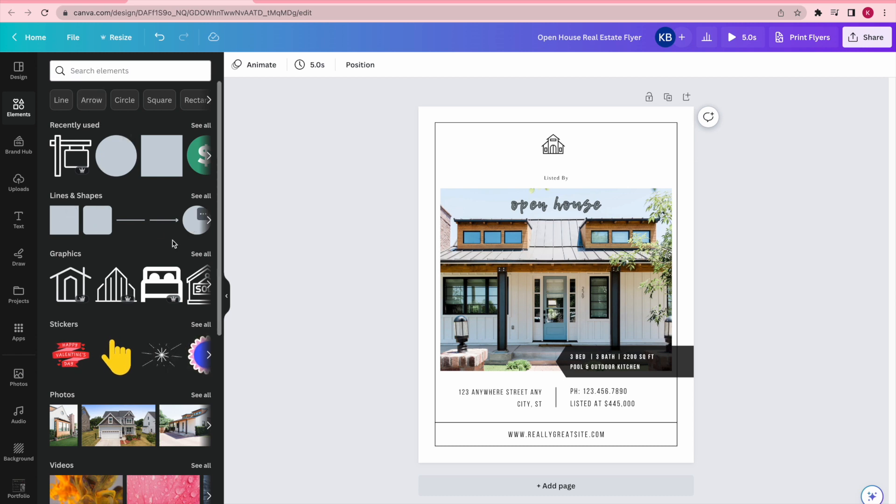
pyautogui.scroll(-2, 87, 300)
pyautogui.scroll(-5, 87, 300)
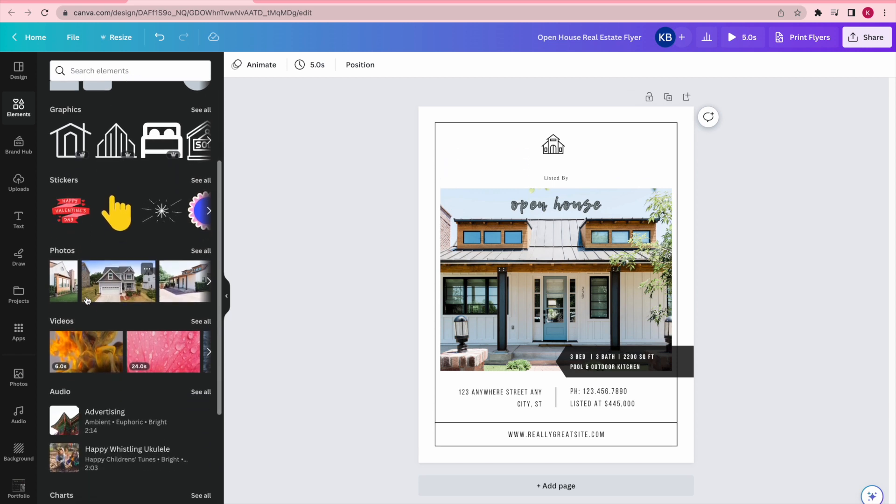
pyautogui.scroll(-6, 87, 301)
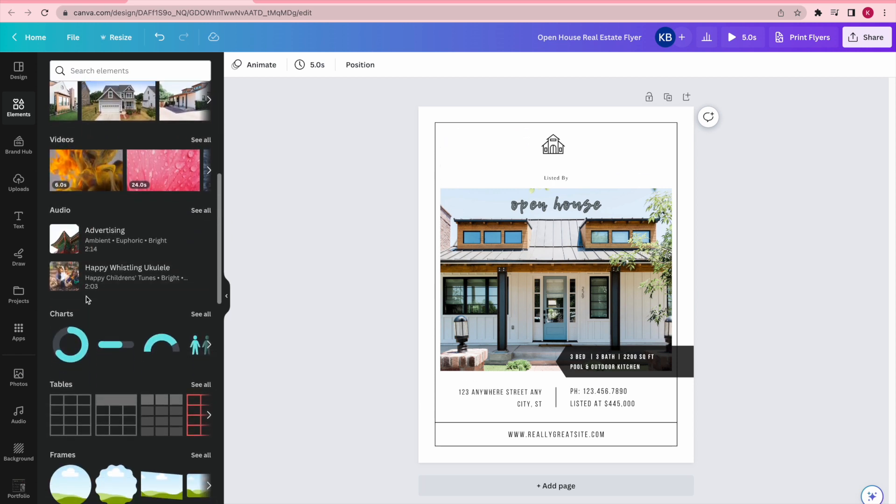
pyautogui.scroll(-2, 87, 301)
pyautogui.scroll(7, 88, 300)
pyautogui.scroll(7, 87, 301)
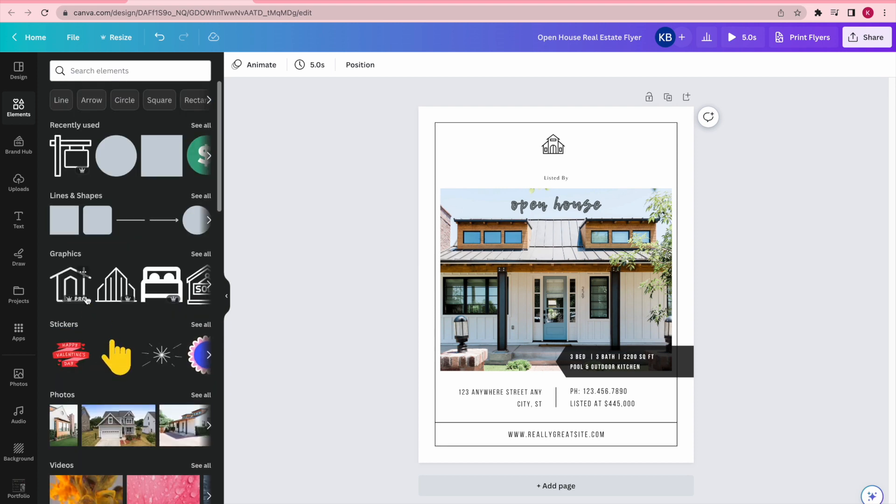
# Search the elements for "home" photos and replace the flyer's house photo with the living and dining room interior
pyautogui.click(100, 70)
pyautogui.write('home')
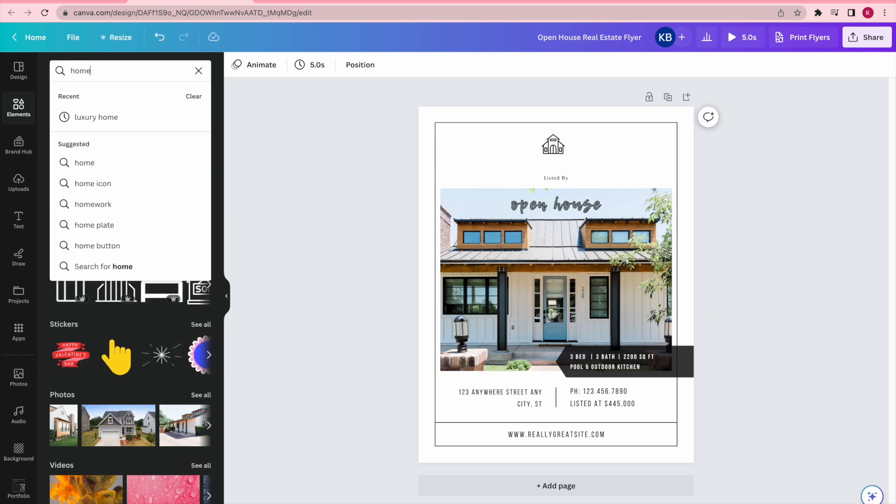
pyautogui.press('Return')
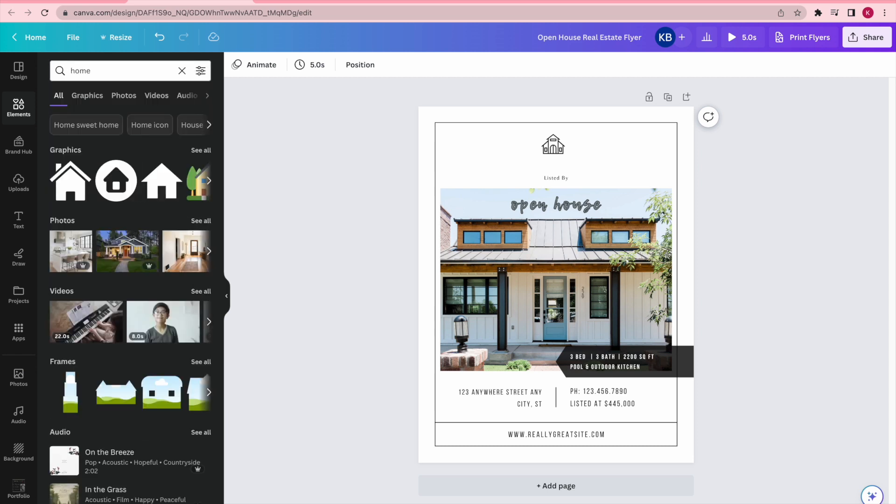
pyautogui.click(201, 221)
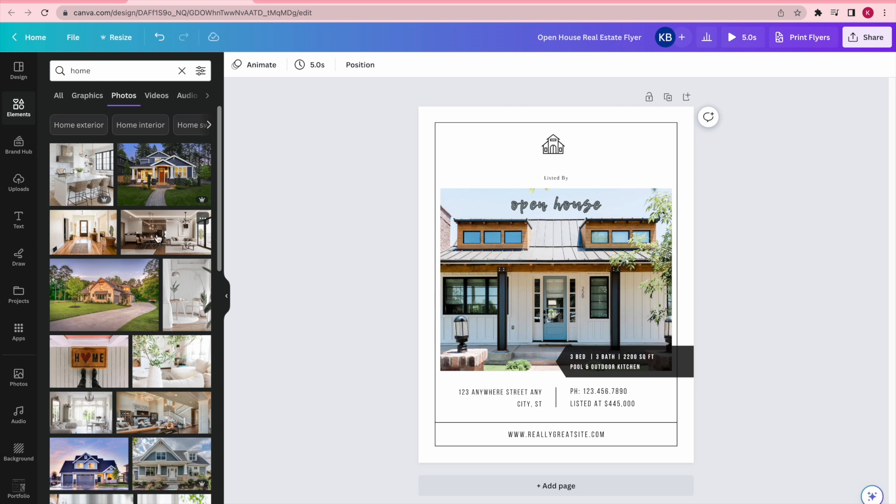
pyautogui.moveTo(137, 230); pyautogui.dragTo(456, 256)
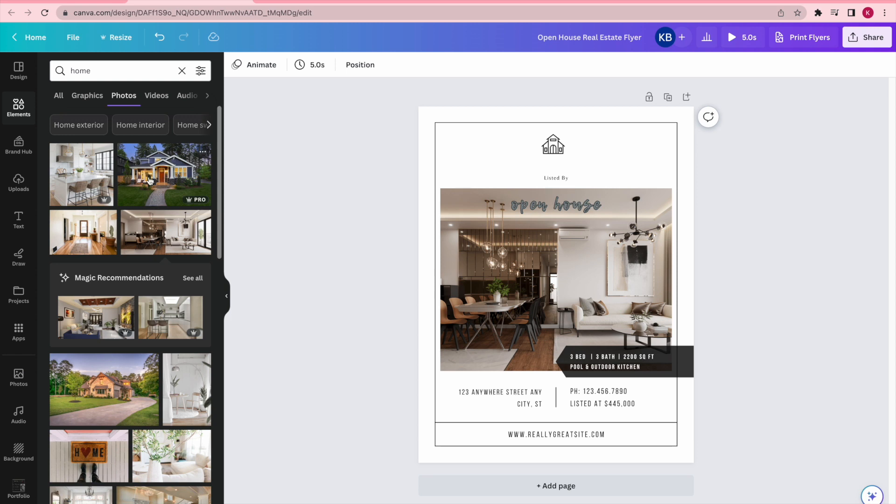
# Replace the interior photo in the flyer's picture frame with the blue craftsman house exterior from the photo results
pyautogui.moveTo(149, 181); pyautogui.dragTo(210, 157)
pyautogui.moveTo(335, 160); pyautogui.dragTo(423, 134)
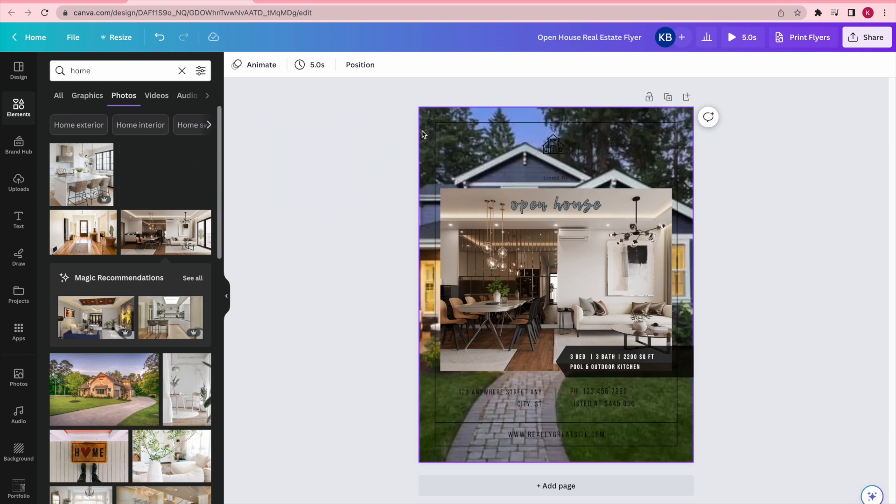
pyautogui.moveTo(421, 134); pyautogui.dragTo(513, 257)
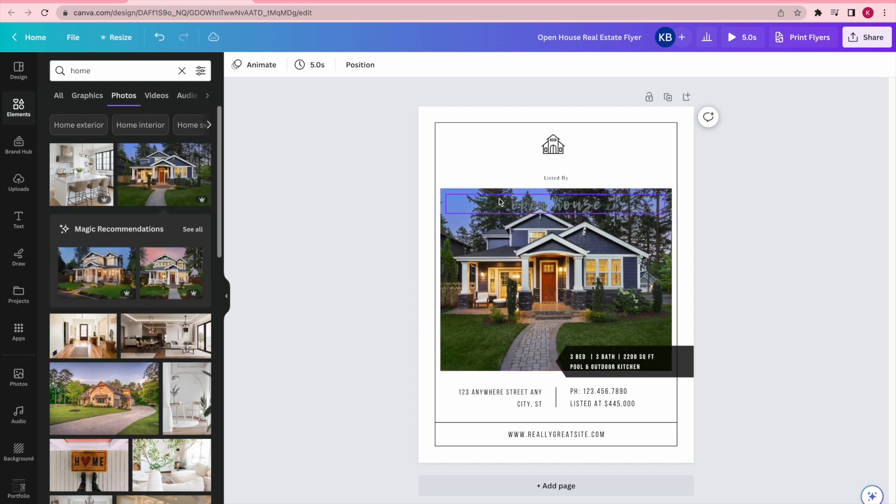
# Move the "open house" heading off the photo to between the house icon and the "Listed By" text
pyautogui.click(530, 205)
pyautogui.moveTo(530, 205); pyautogui.dragTo(530, 168)
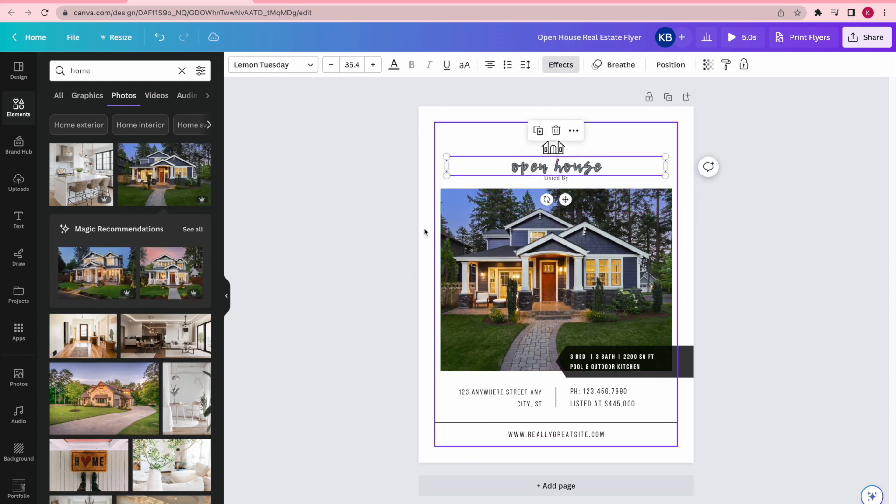
pyautogui.click(330, 277)
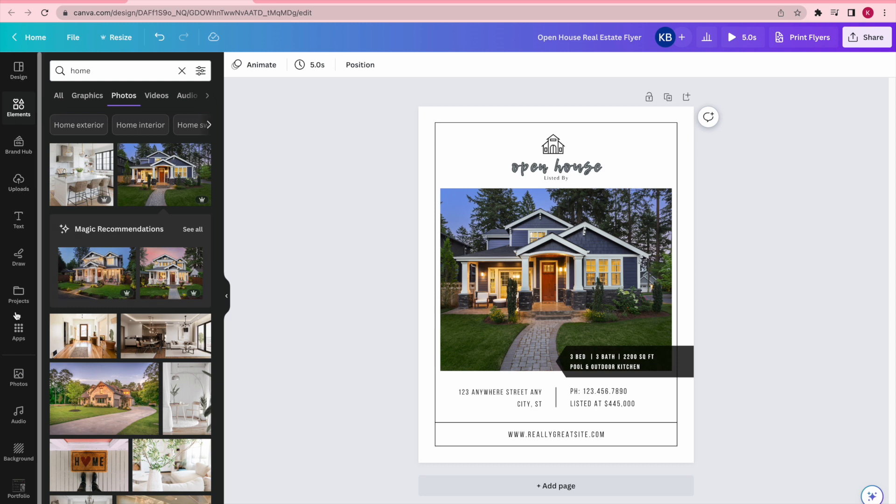
# Upload the logo file Canyon Lake Transparent.png from the KW Logos folder
pyautogui.click(20, 184)
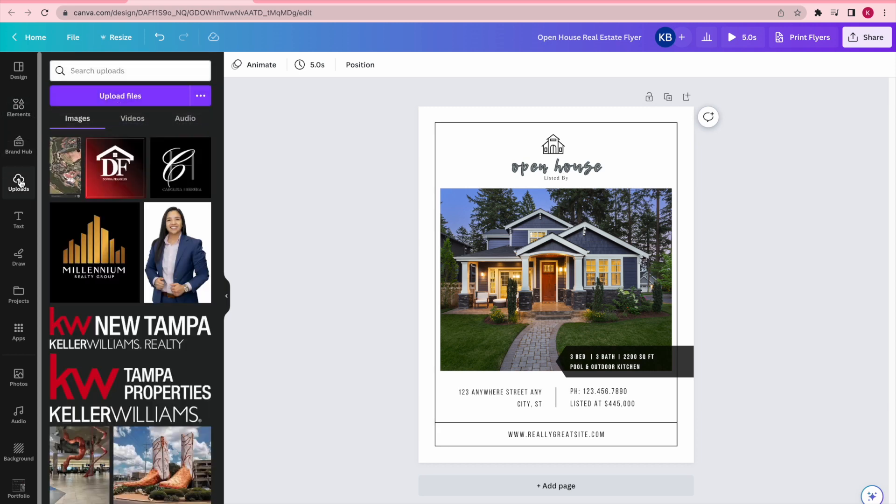
pyautogui.click(120, 97)
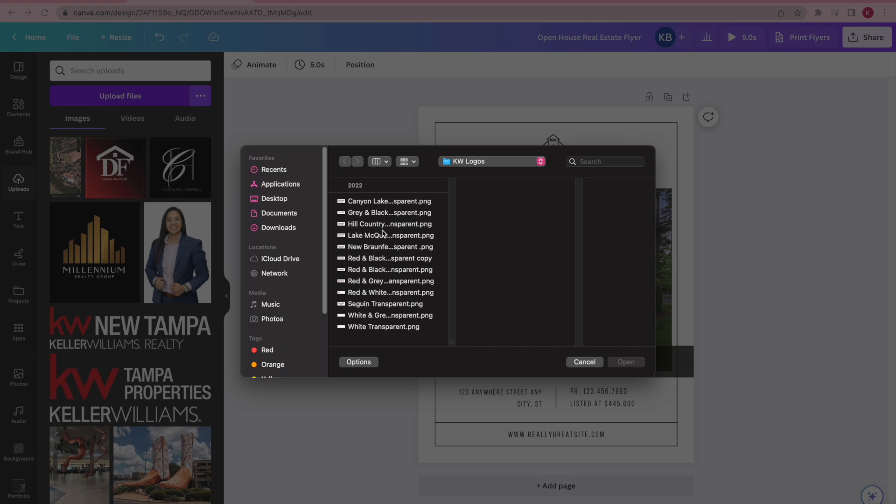
pyautogui.click(363, 203)
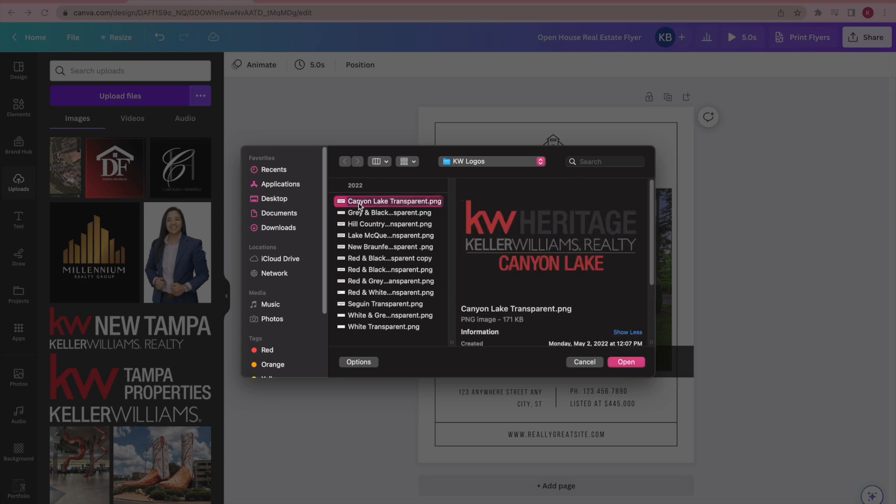
pyautogui.click(626, 362)
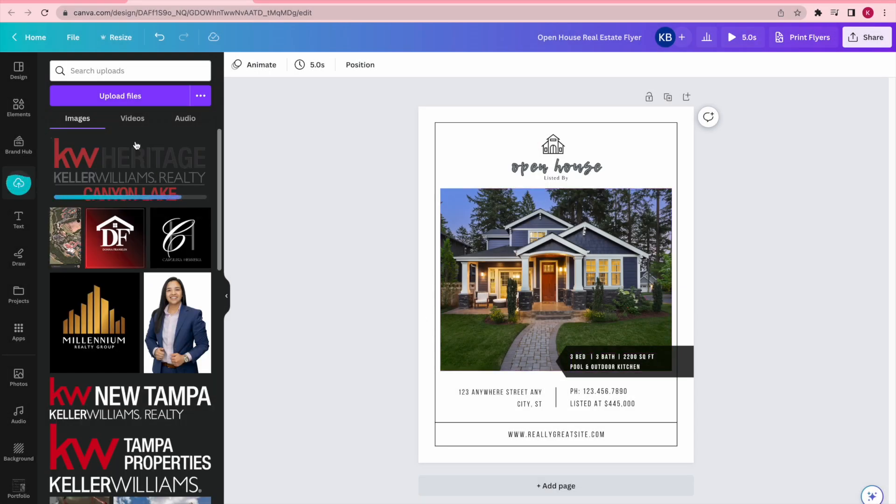
# Add the uploaded Canyon Lake logo to the flyer and shrink it into the border's upper-left corner, beside the house icon
pyautogui.click(137, 171)
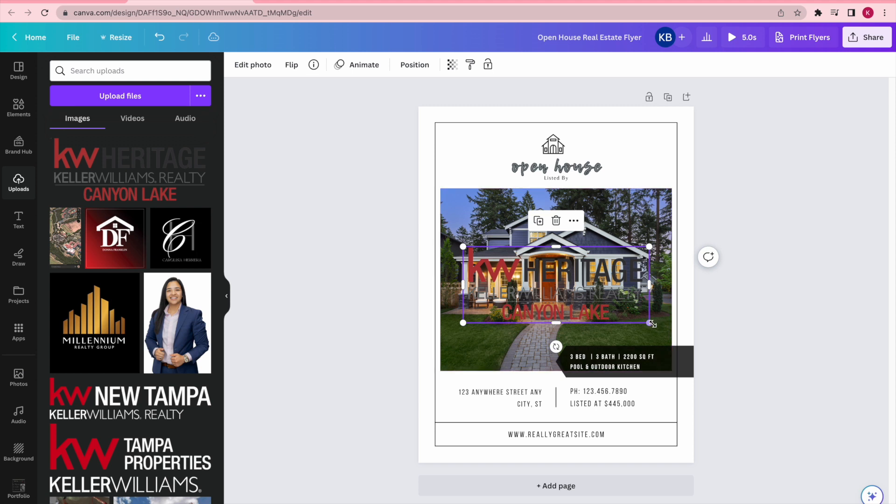
pyautogui.moveTo(651, 323); pyautogui.dragTo(493, 150)
pyautogui.moveTo(127, 172)
pyautogui.mouseDown()
pyautogui.moveTo(219, 173)
pyautogui.moveTo(520, 246)
pyautogui.moveTo(168, 220)
pyautogui.moveTo(514, 272)
pyautogui.moveTo(140, 171)
pyautogui.mouseUp()
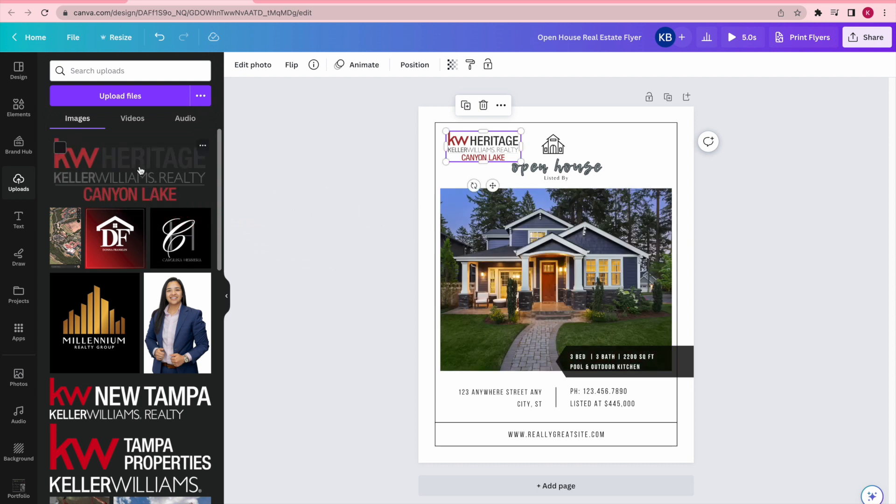
pyautogui.click(356, 189)
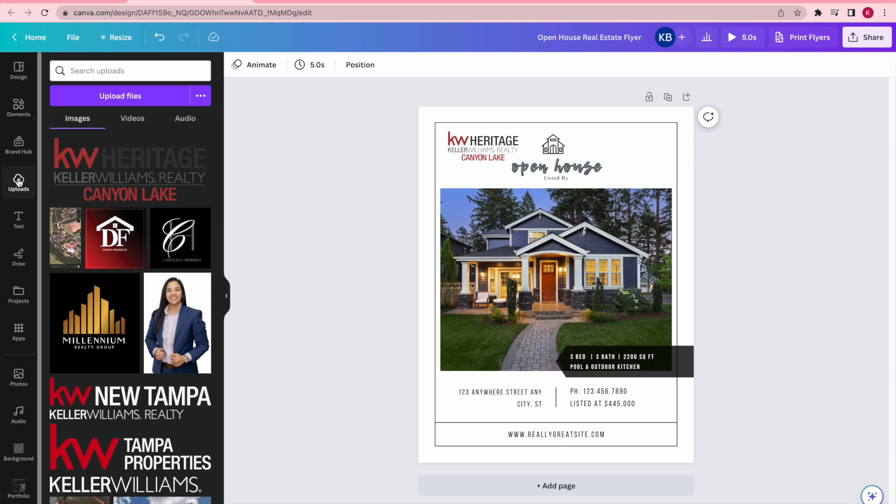
# Add a subheading to the flyer and place it below the address and phone details, just above the website divider line
pyautogui.click(19, 220)
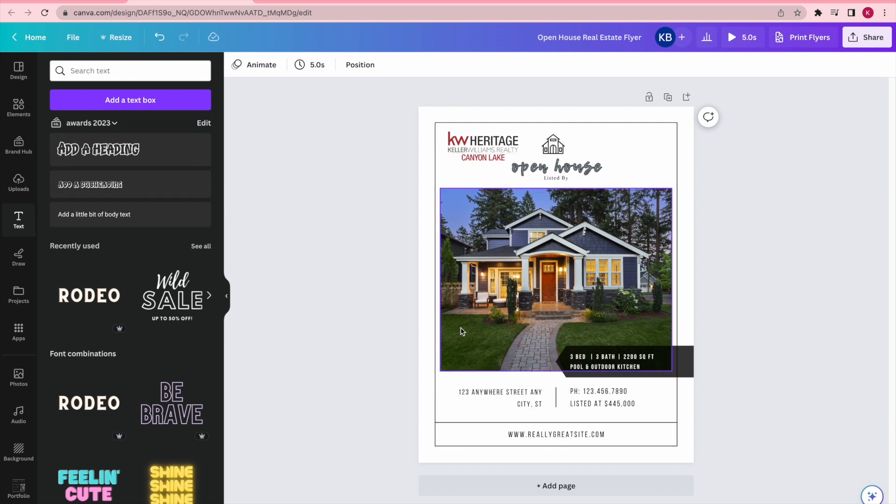
pyautogui.scroll(-5, 138, 429)
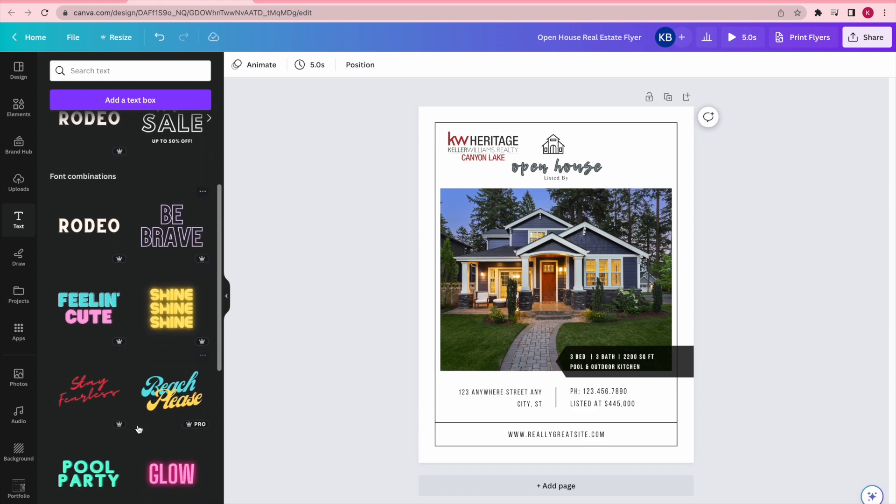
pyautogui.scroll(6, 139, 429)
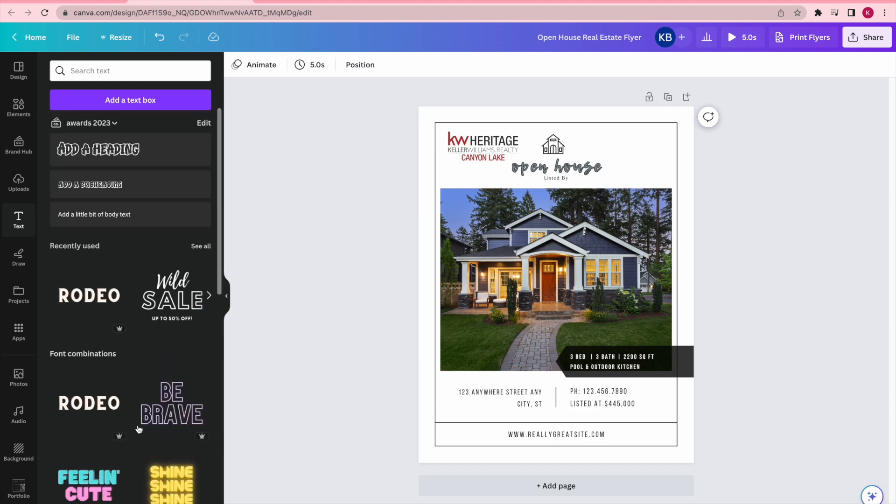
pyautogui.click(94, 192)
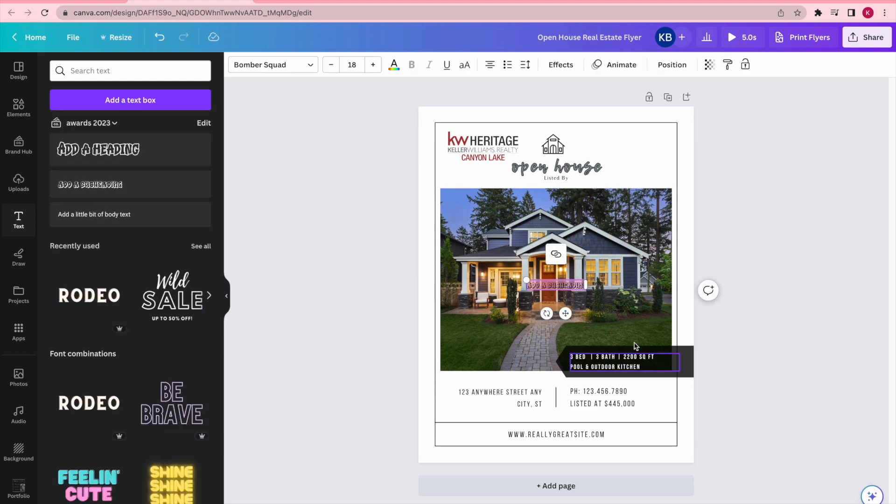
pyautogui.moveTo(566, 313); pyautogui.dragTo(571, 444)
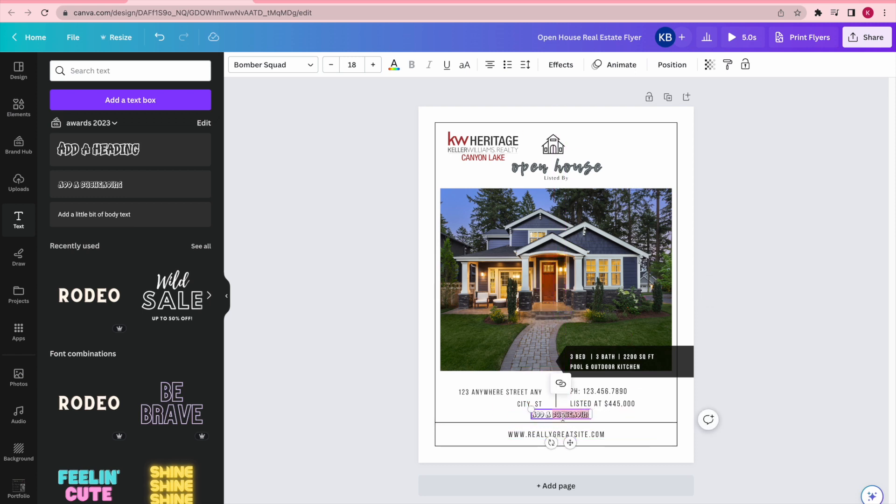
# Replace the new subheading's placeholder text with "Add in text" and deselect it
pyautogui.press('BackSpace')
pyautogui.write('Add in tixt')
pyautogui.click(296, 251)
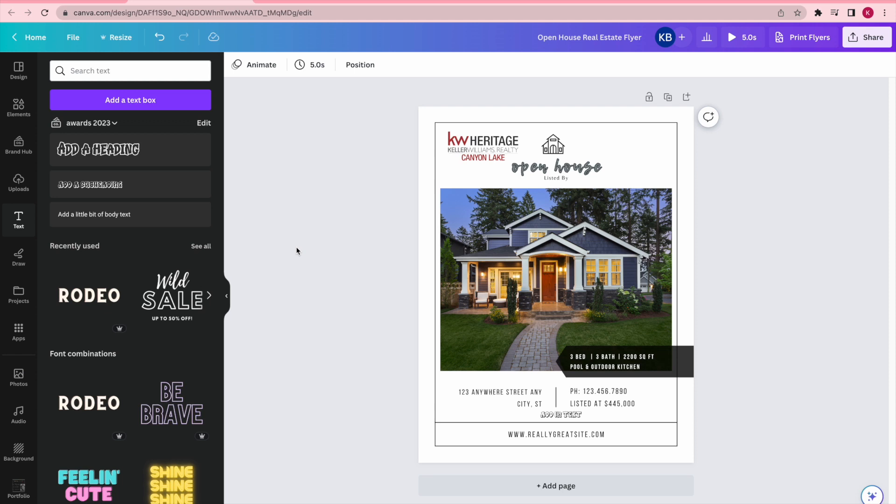